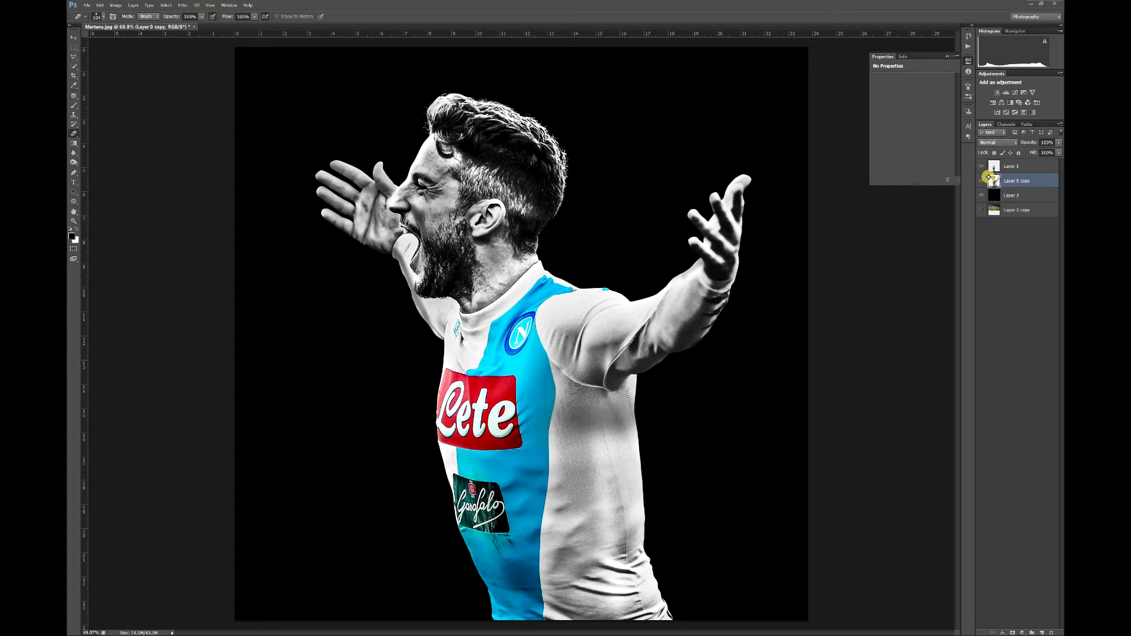
Step: Hide and show Layer 1 to examine which part of the shirt it covers
left_click(980, 166)
left_click(980, 166)
left_click(982, 167)
left_click(981, 167)
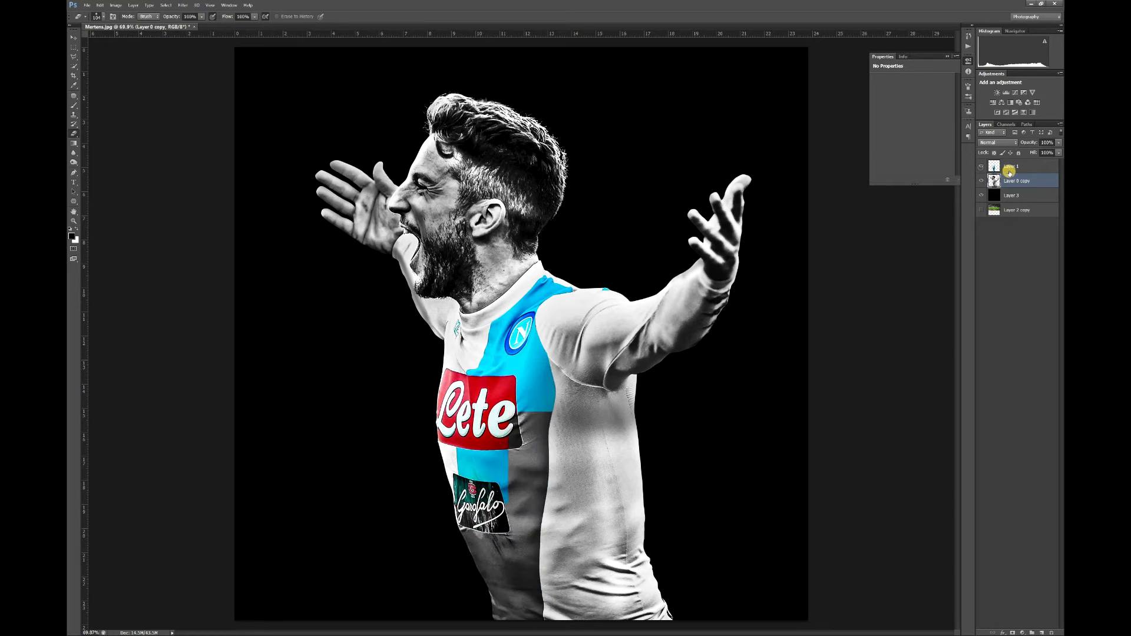
Step: Duplicate Layer 1 and move the copy to the bottom of the layer stack
left_click(1009, 167)
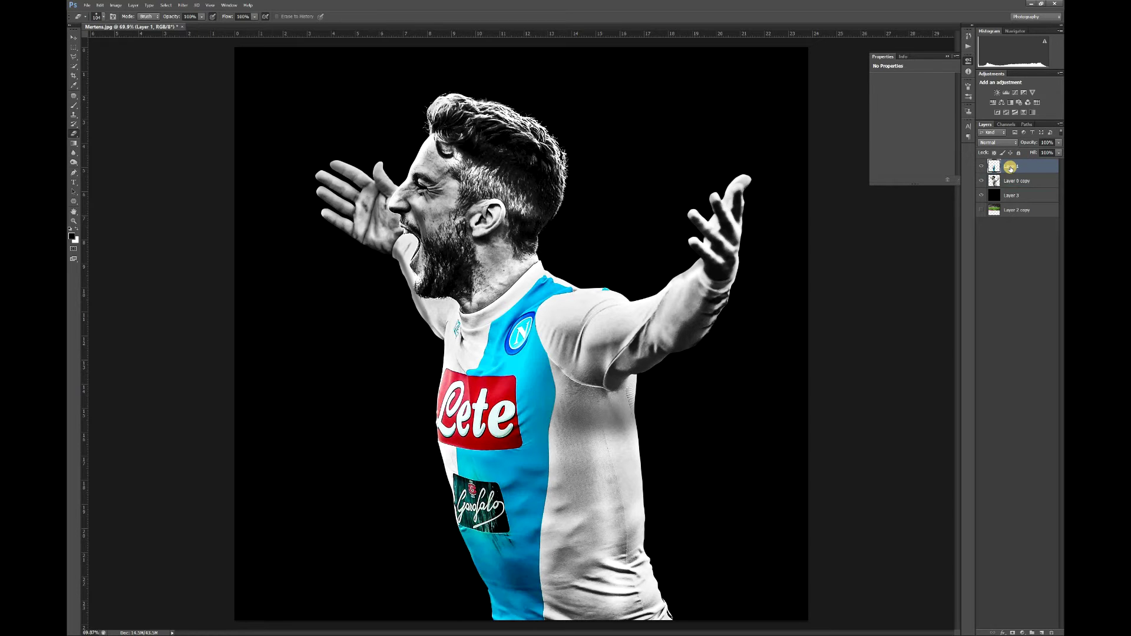
right_click(1033, 169)
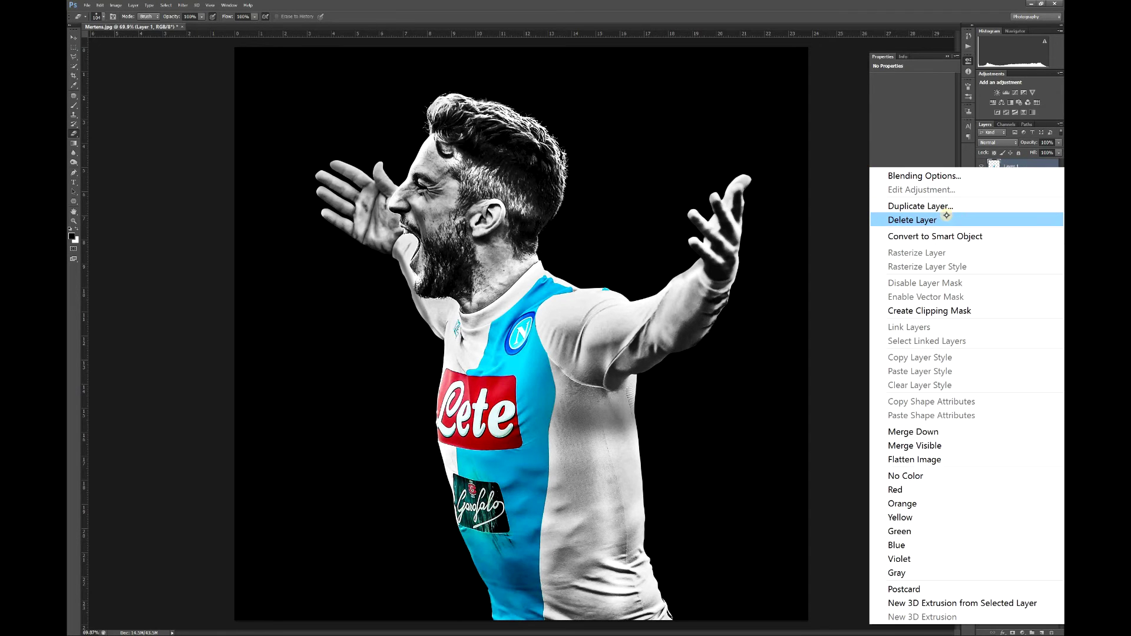
left_click(947, 203)
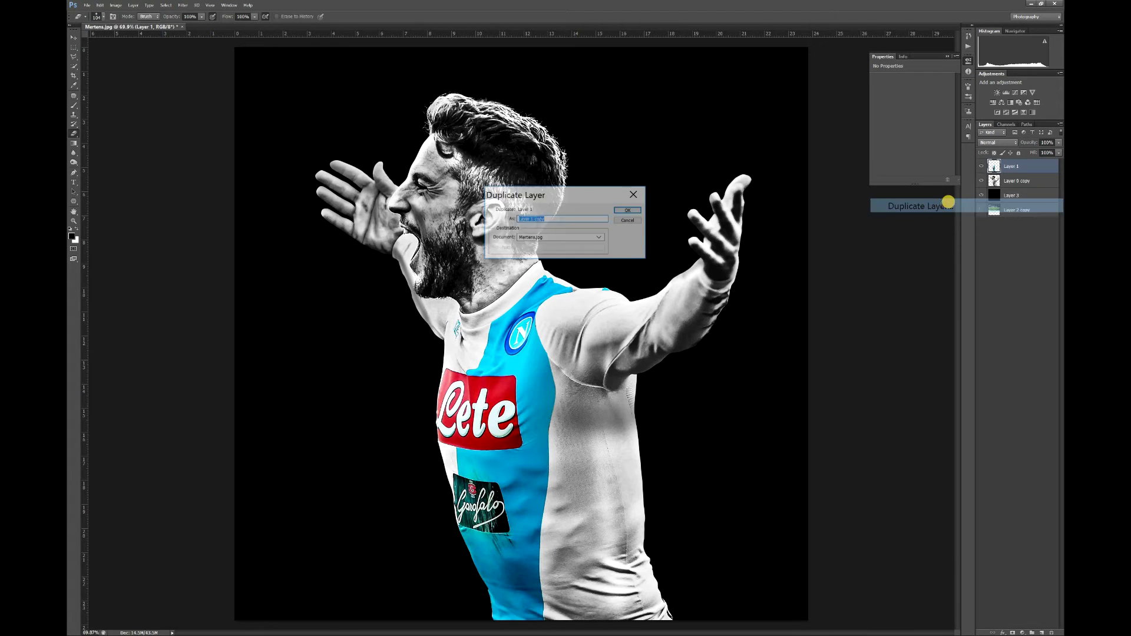
left_click(632, 209)
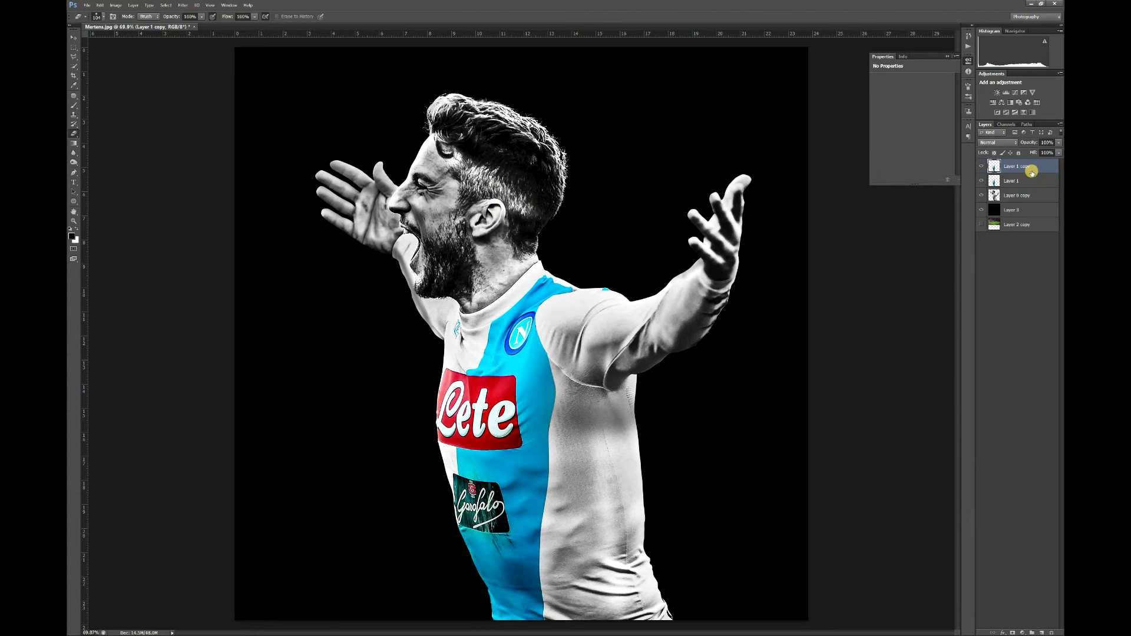
left_click_drag(1028, 168, 1014, 247)
Step: Desaturate the shirt on Layer 1
left_click(1010, 166)
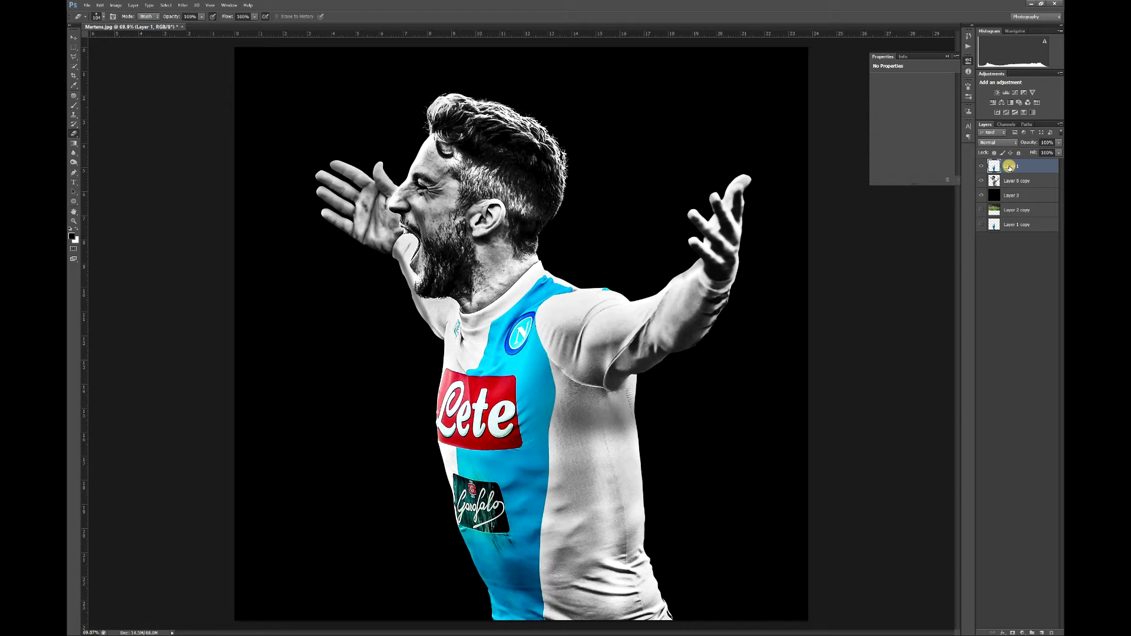
left_click(982, 166)
left_click(981, 166)
left_click(115, 4)
mouse_move(190, 37)
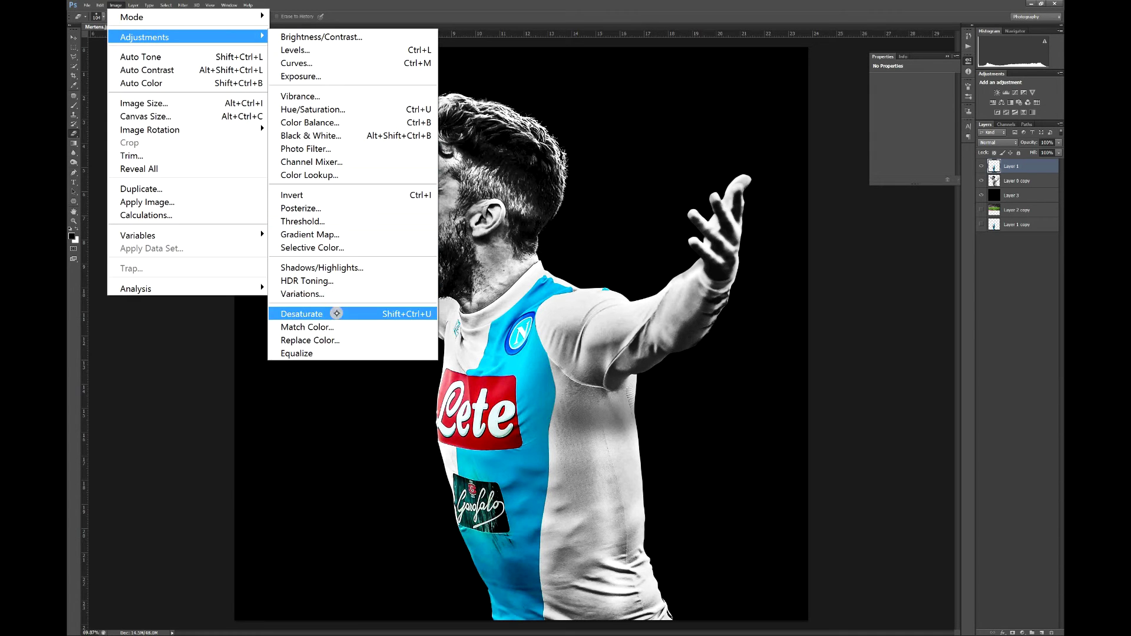
left_click(336, 313)
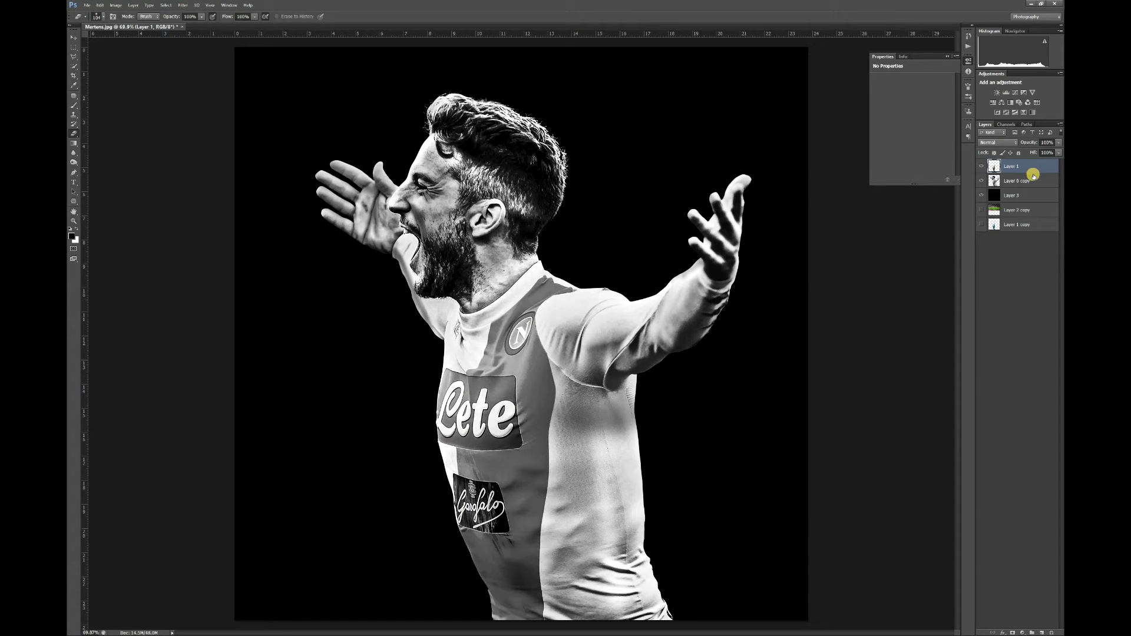
Step: Add a Photo Filter adjustment layer clipped to Layer 1 and raise its density to 100%
left_click(1023, 632)
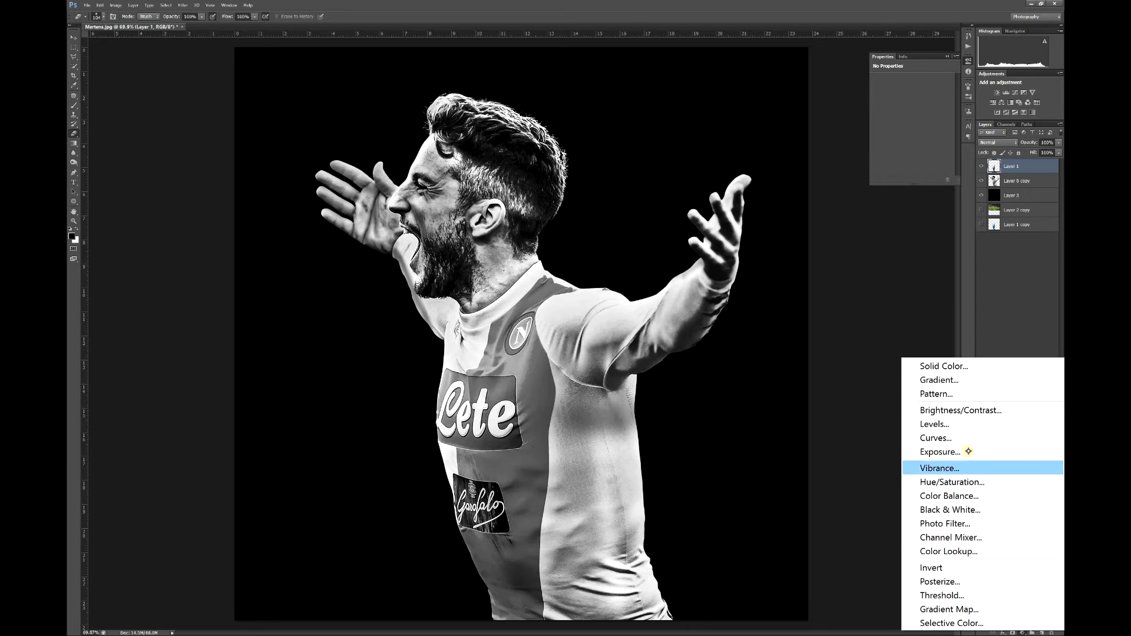
left_click(972, 523)
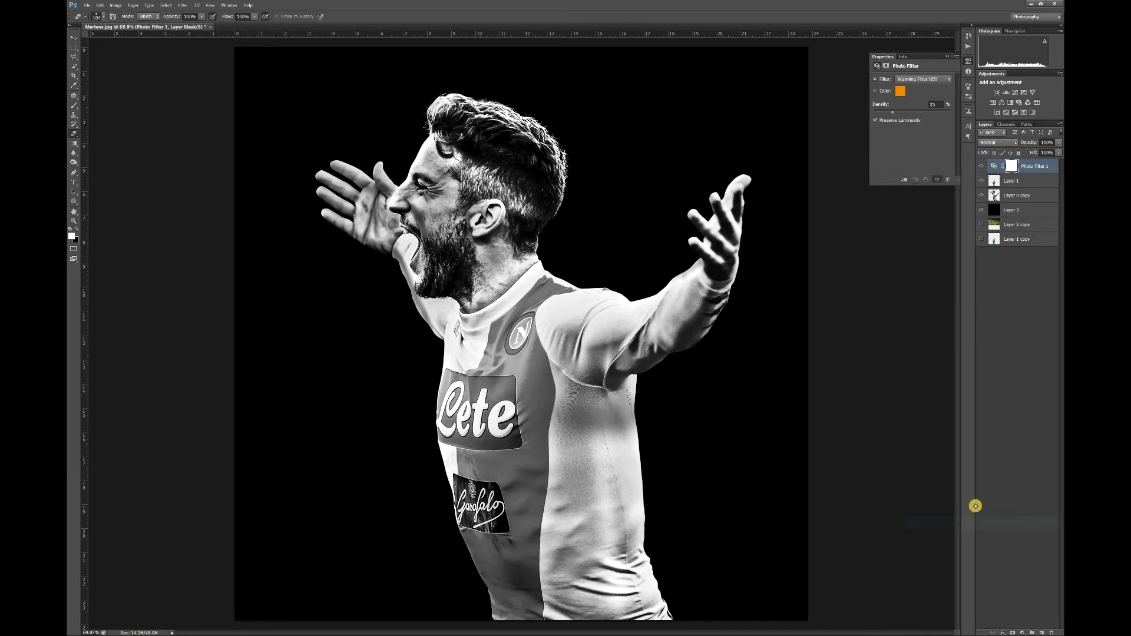
left_click(905, 181)
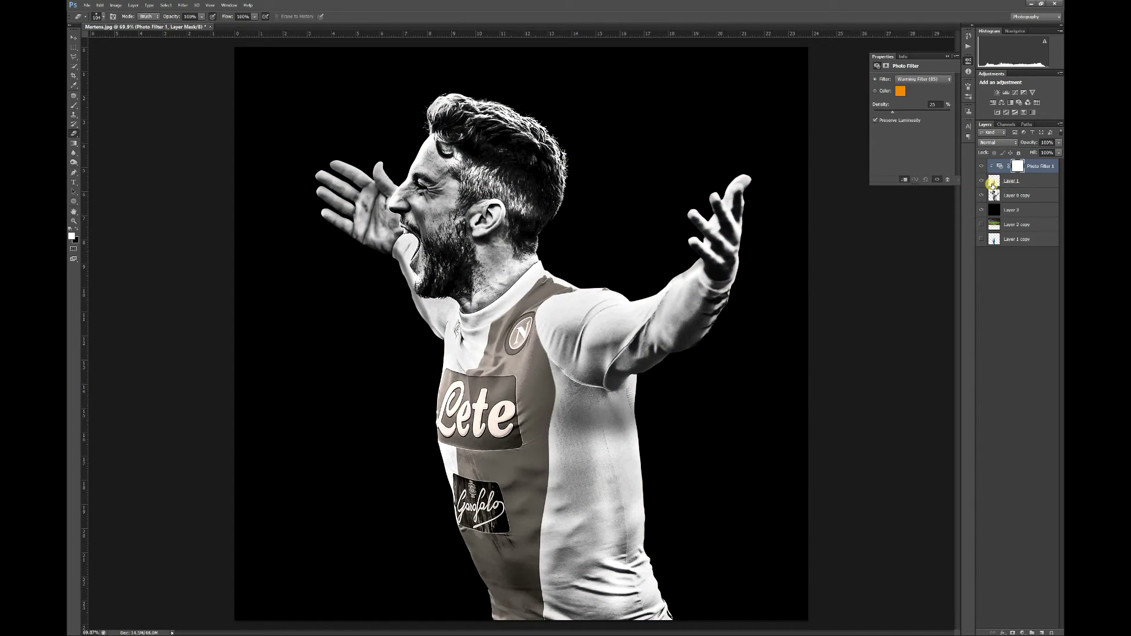
left_click_drag(894, 111, 955, 145)
Step: Change the photo filter to a custom bright, fully saturated yellow
left_click(876, 90)
left_click(899, 92)
left_click(1014, 356)
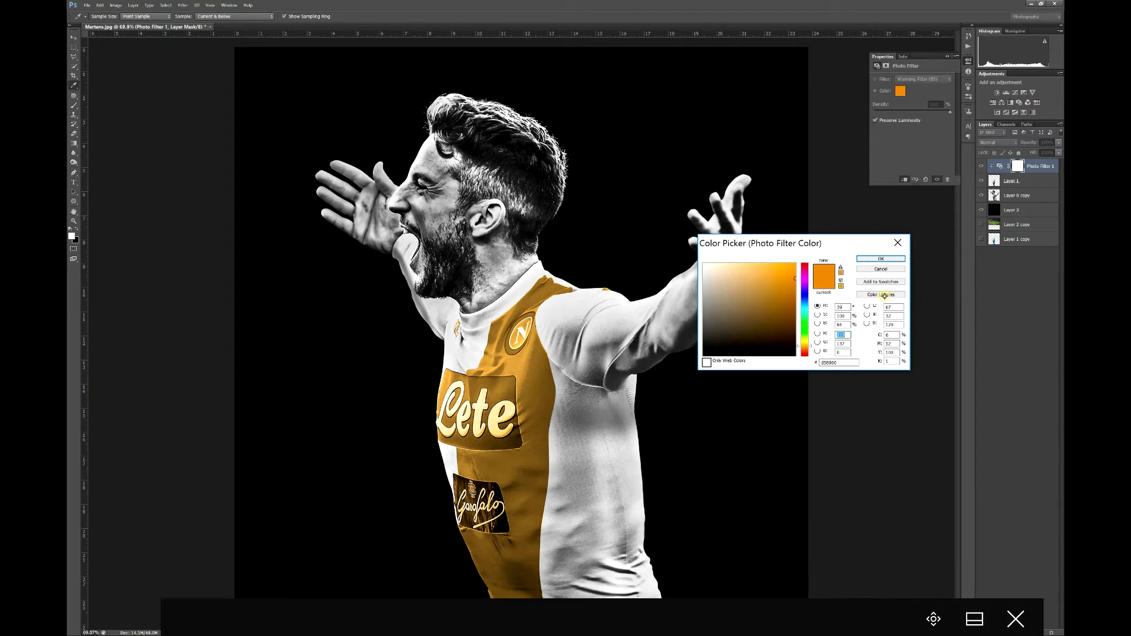
left_click(810, 342)
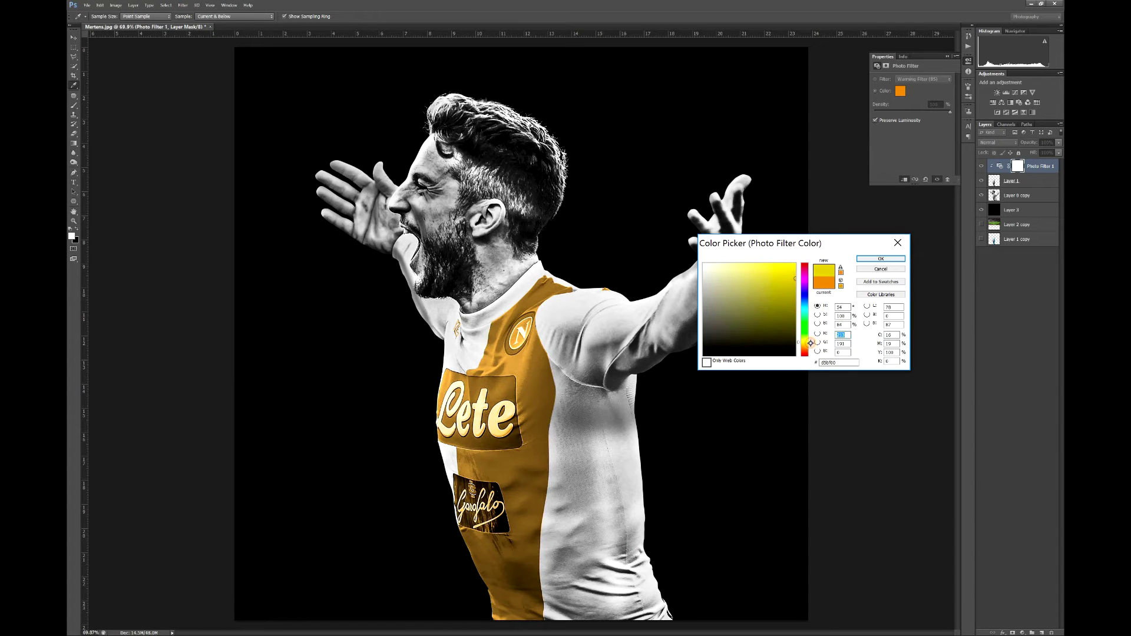
left_click_drag(795, 279, 802, 251)
left_click_drag(809, 344, 811, 341)
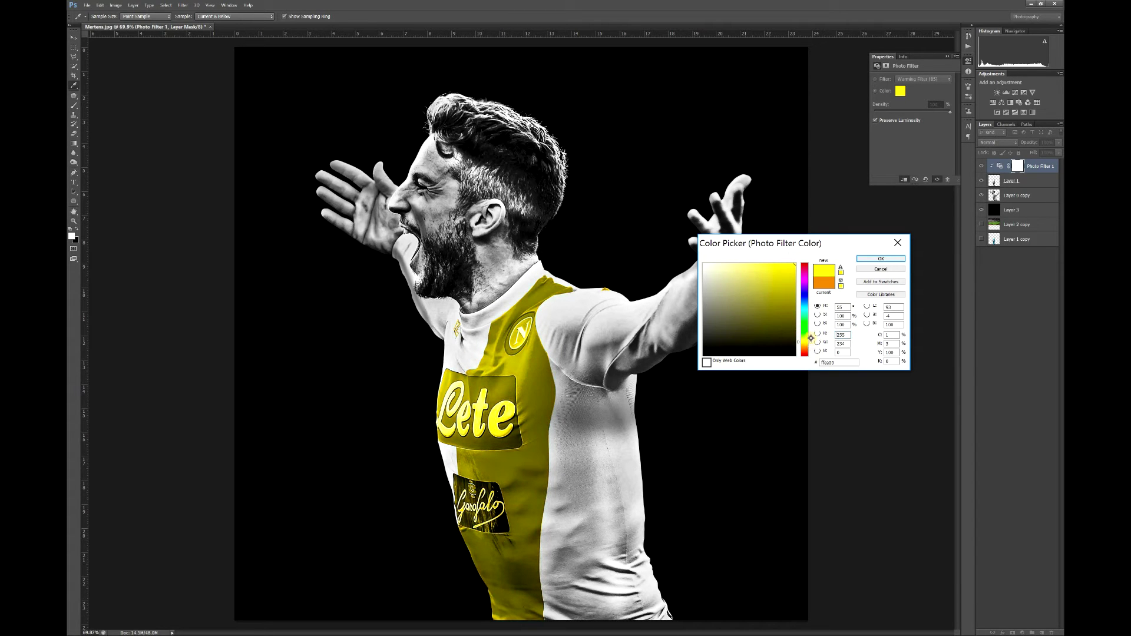
left_click_drag(810, 338, 811, 343)
left_click_drag(809, 336, 810, 343)
left_click_drag(810, 342, 812, 341)
left_click_drag(812, 345, 812, 341)
left_click_drag(810, 341, 811, 342)
left_click_drag(811, 340, 812, 341)
left_click(881, 259)
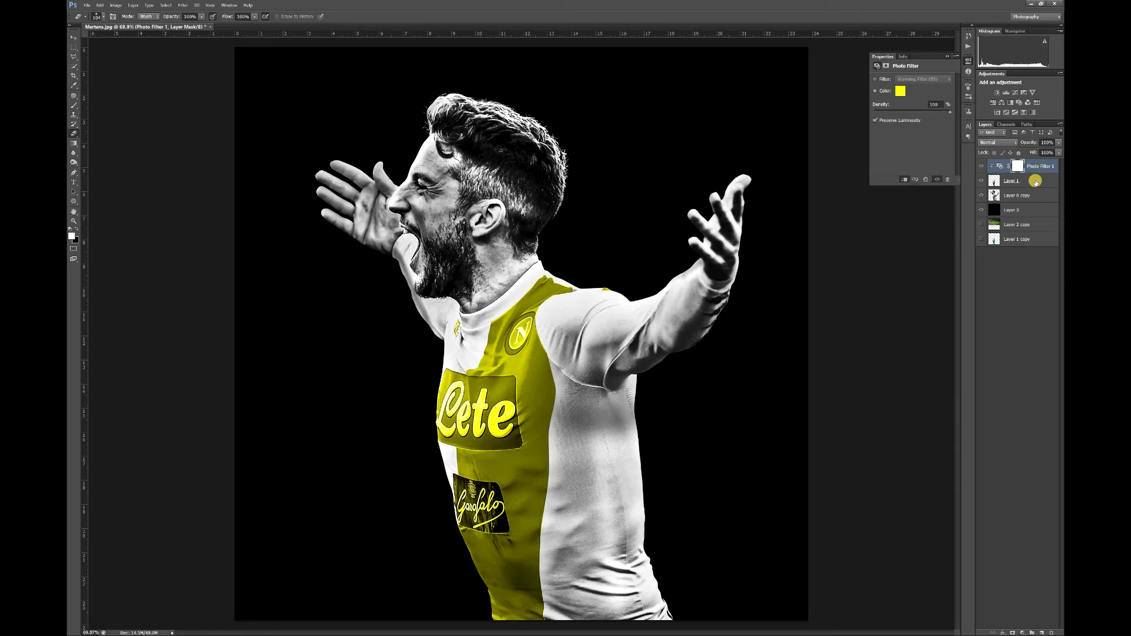
Step: Start a Shadows/Highlights adjustment on Layer 1 and raise its midtone contrast to about +98
left_click(1043, 185)
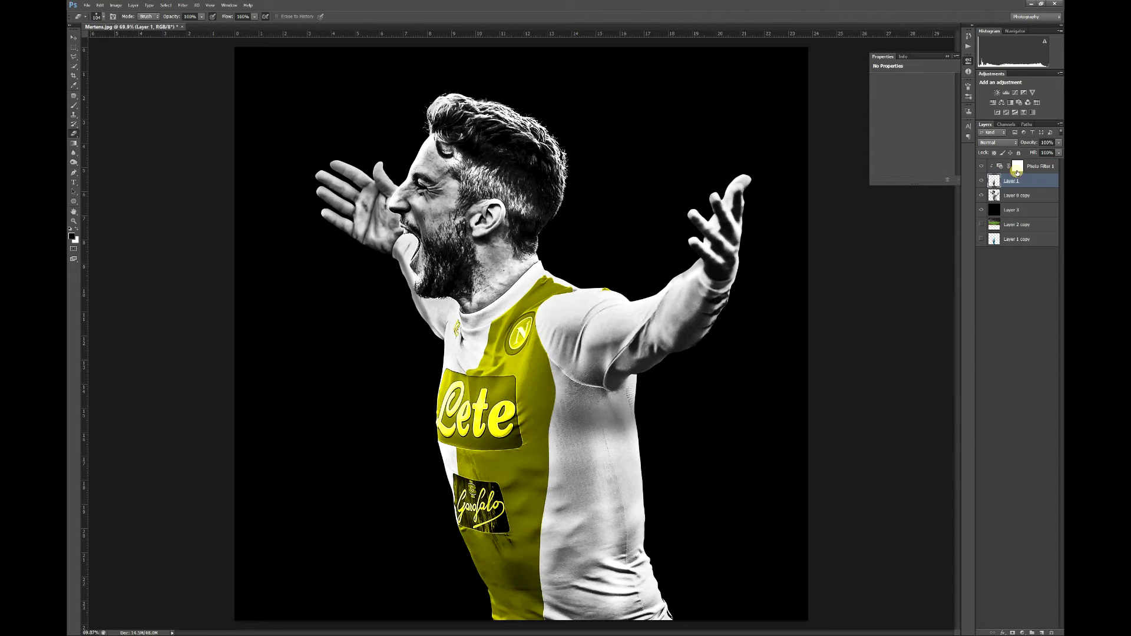
left_click(116, 4)
mouse_move(153, 37)
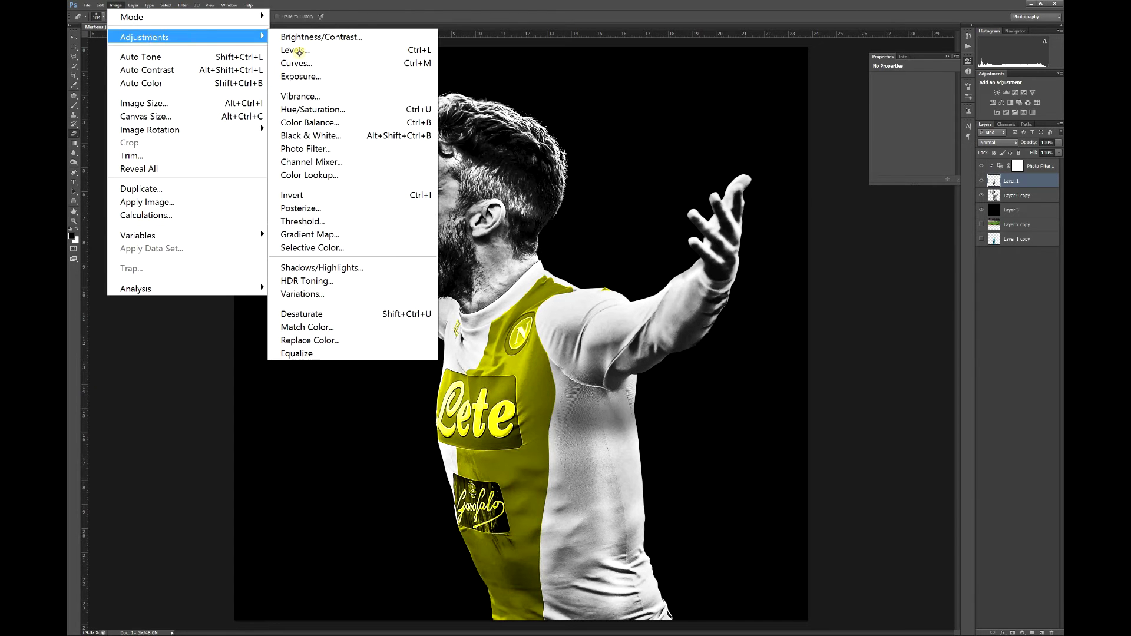
left_click(351, 266)
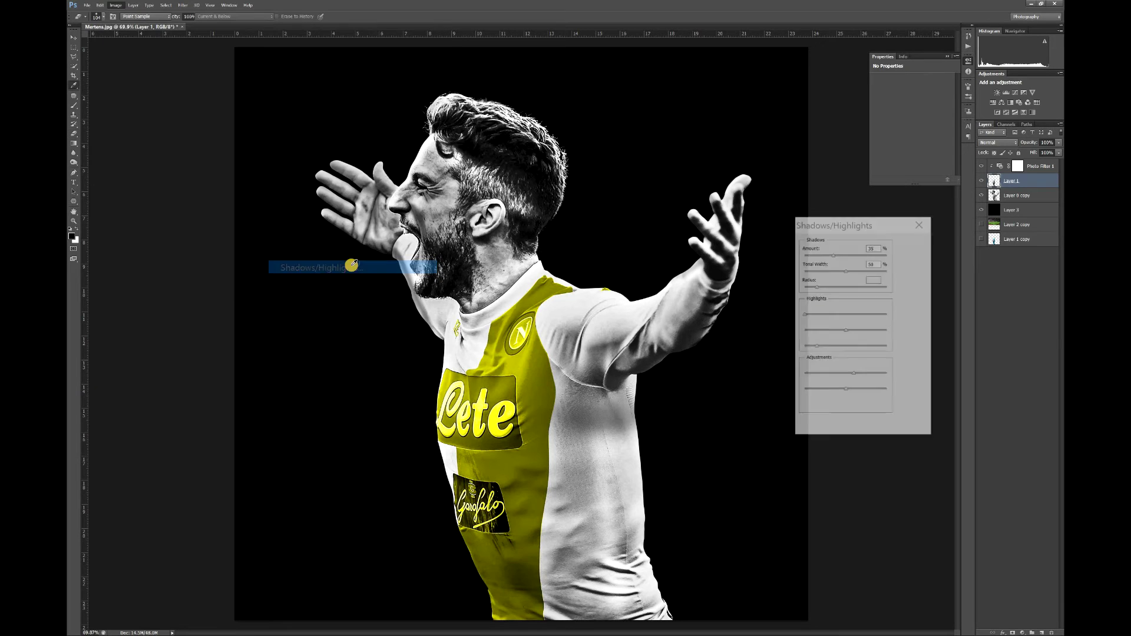
left_click_drag(882, 225, 814, 85)
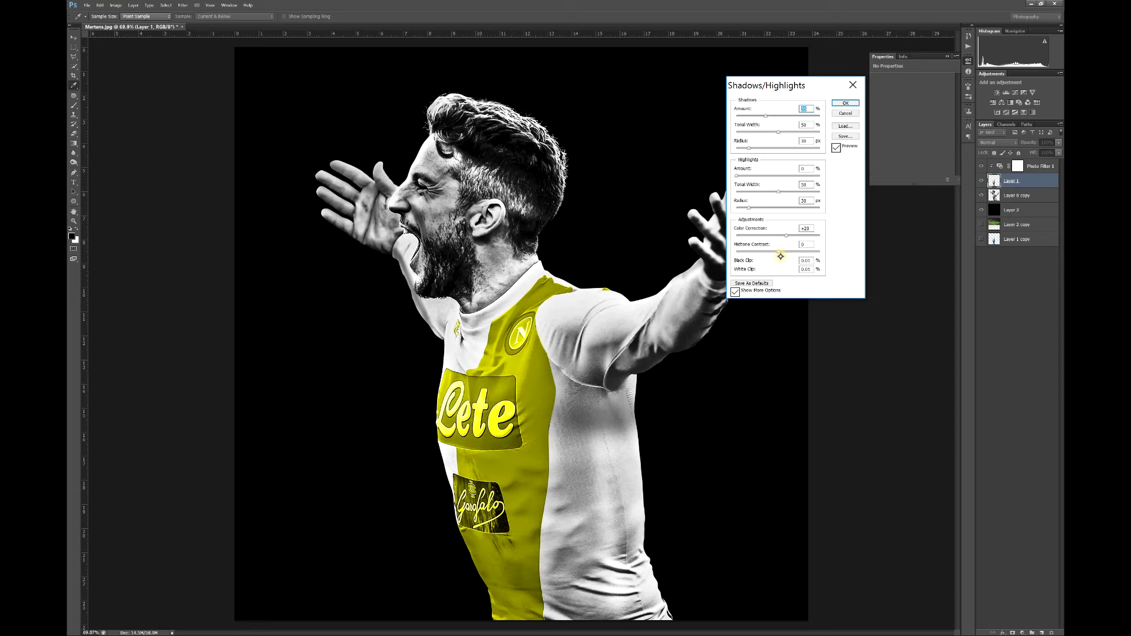
left_click_drag(777, 251, 819, 251)
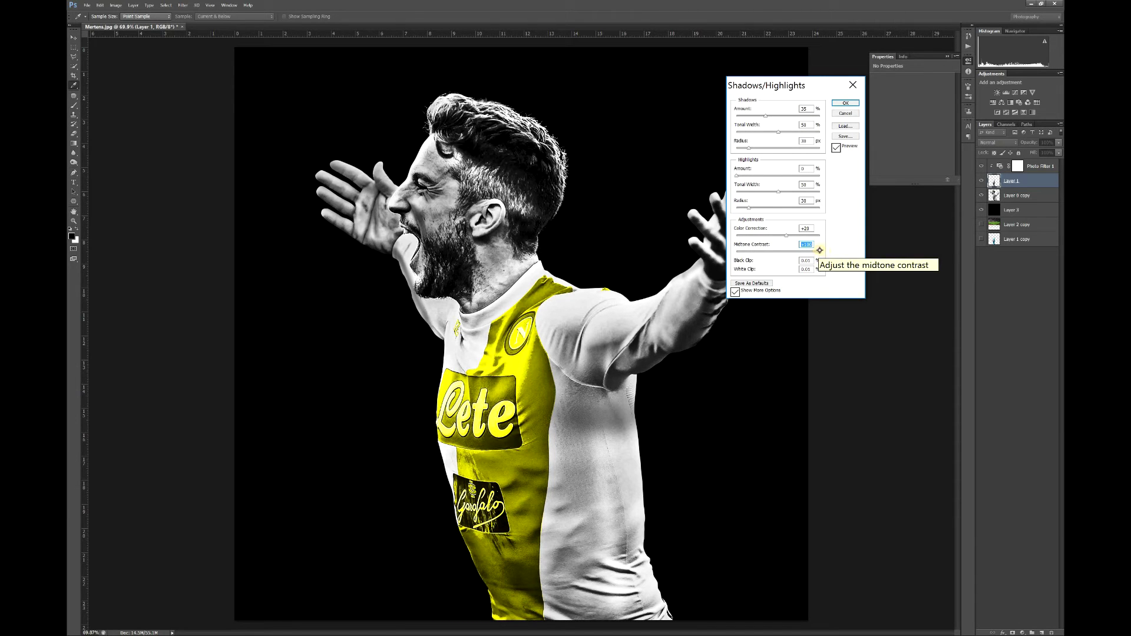
left_click_drag(819, 251, 822, 261)
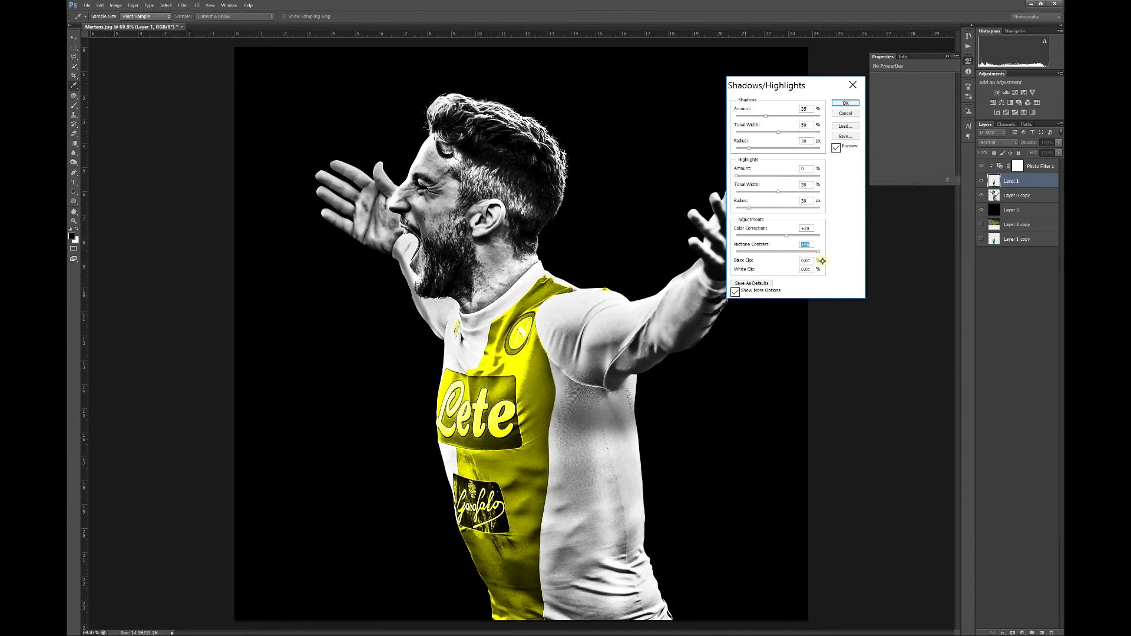
Step: Fine-tune the shadow, highlight and color correction values, with highlights amount about 43% and color correction about -10, and apply the adjustment
left_click_drag(739, 176, 766, 181)
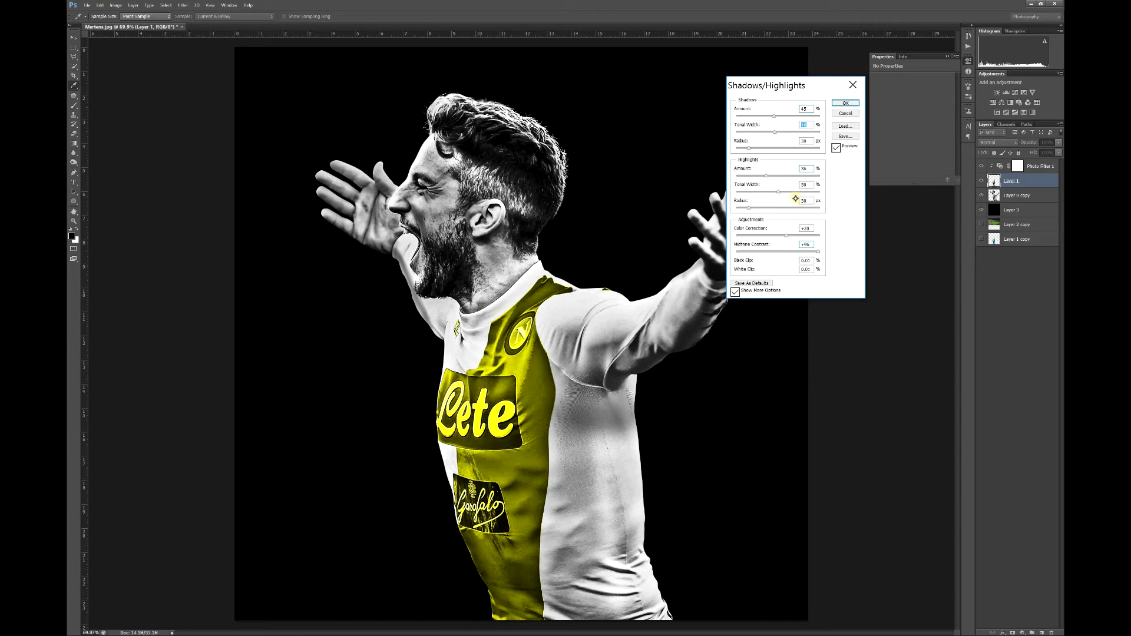
left_click_drag(786, 235, 756, 213)
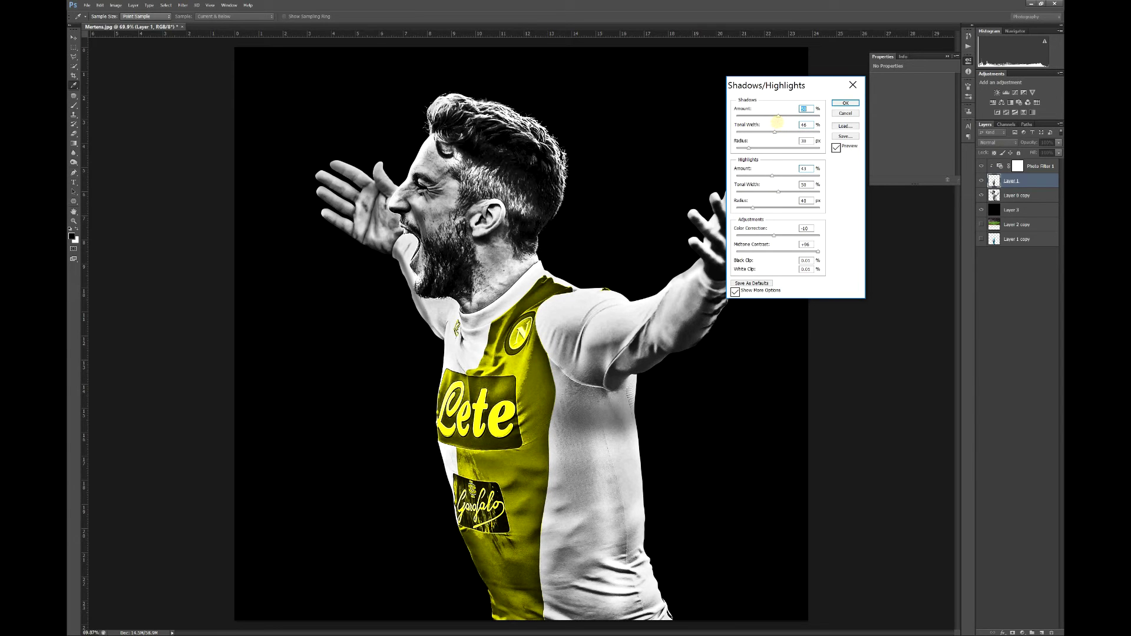
left_click(846, 103)
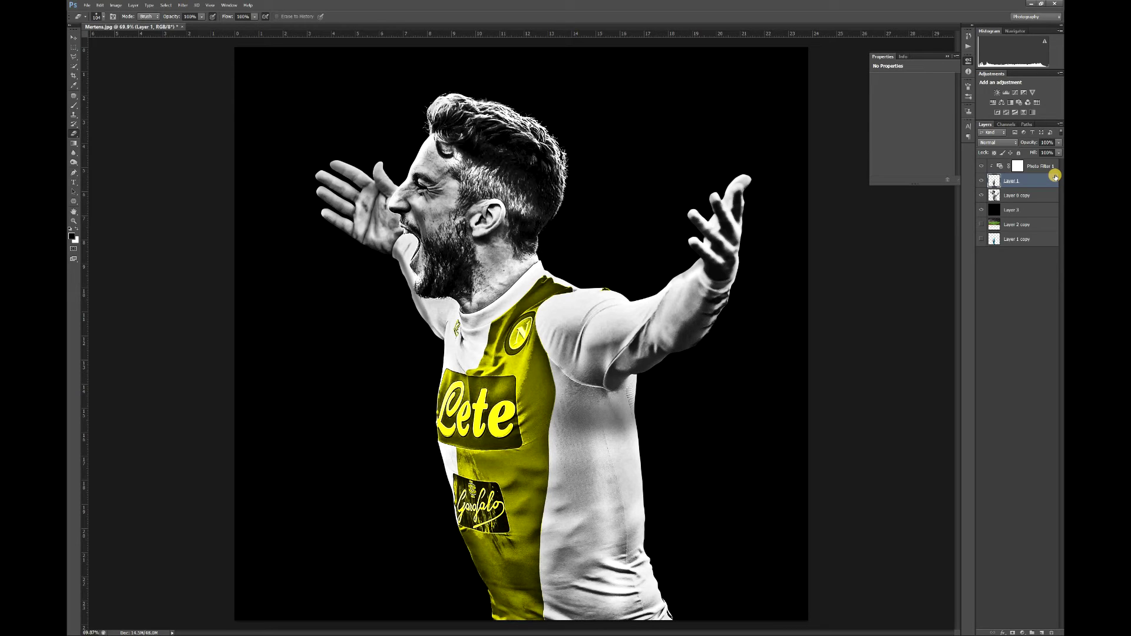
Step: Show the stadium image on Layer 2 copy, clip it directly above Layer 1 and reposition it lower over the shirt
left_click(981, 225)
left_click_drag(1013, 224, 1014, 176)
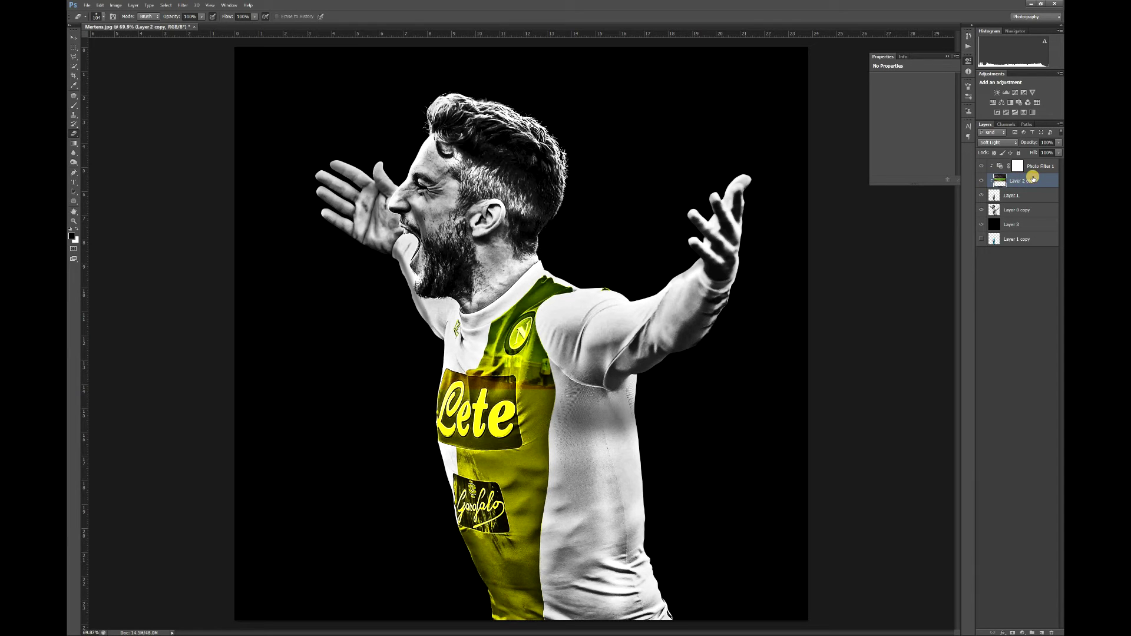
left_click(72, 34)
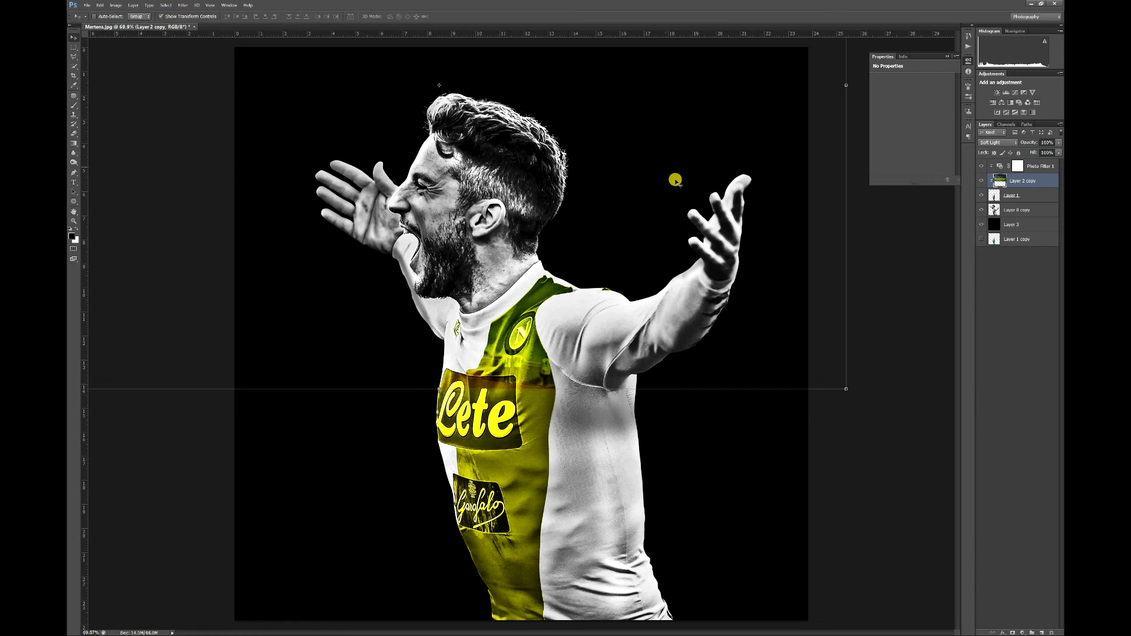
left_click_drag(661, 177, 736, 462)
left_click_drag(638, 424, 662, 461)
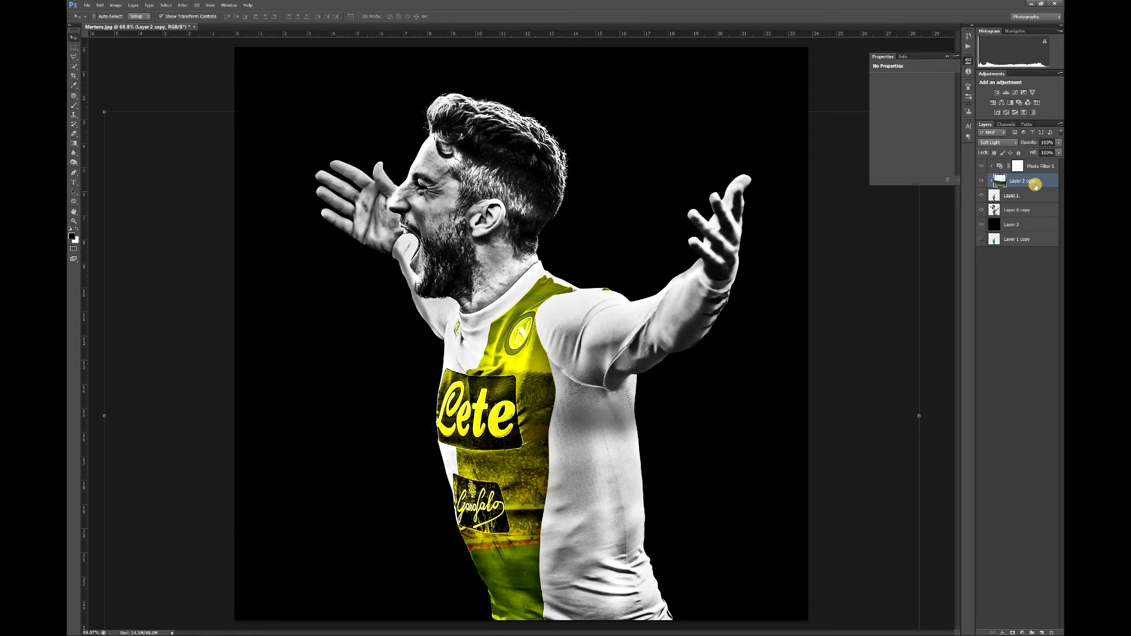
Step: Try the Normal blend mode on Layer 2 copy and return it to Soft Light
left_click(1007, 142)
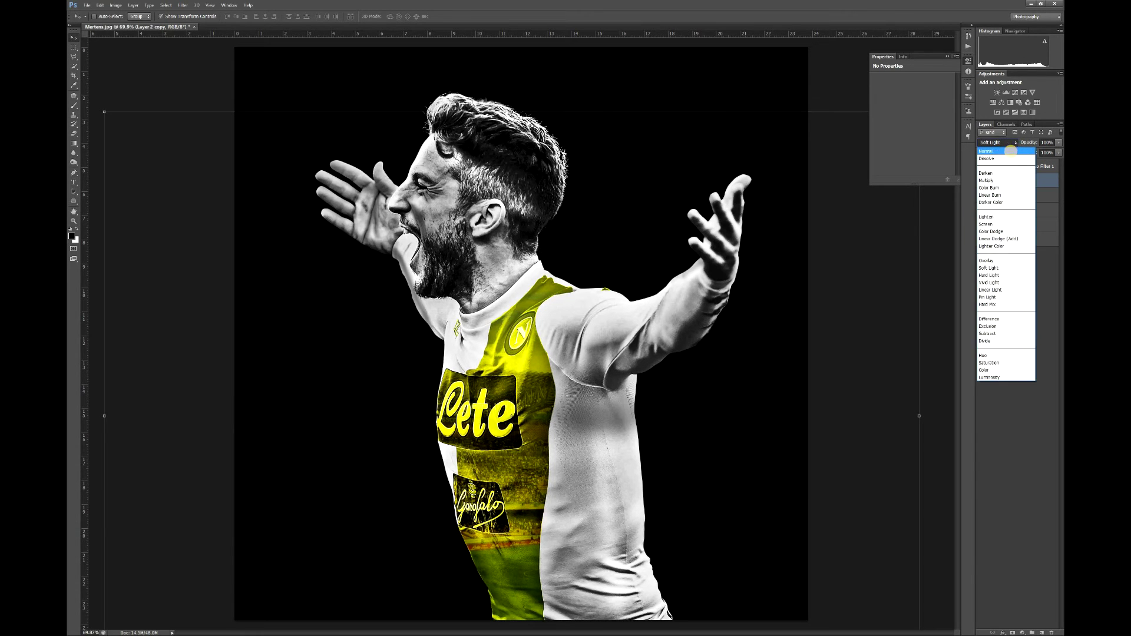
left_click(1010, 151)
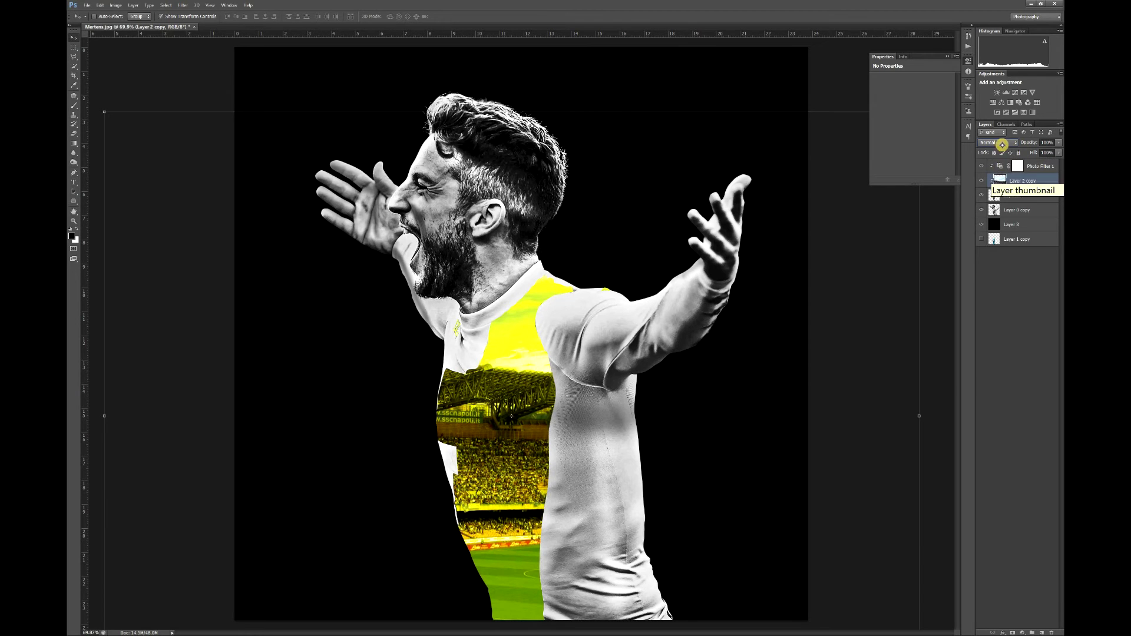
left_click(1001, 142)
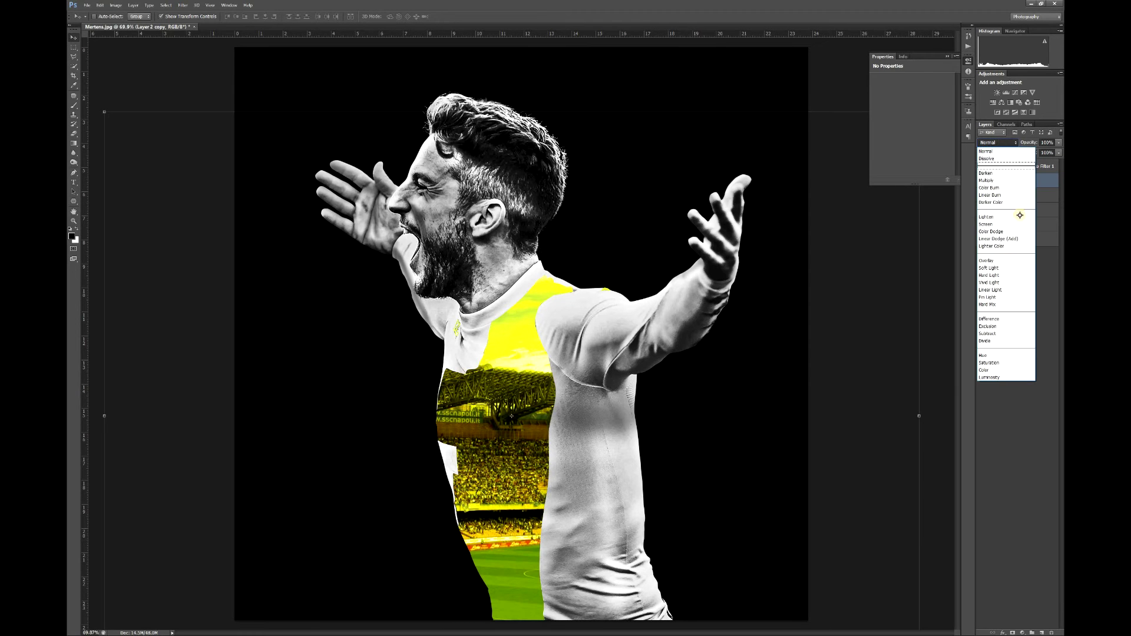
left_click(1000, 268)
left_click(983, 307)
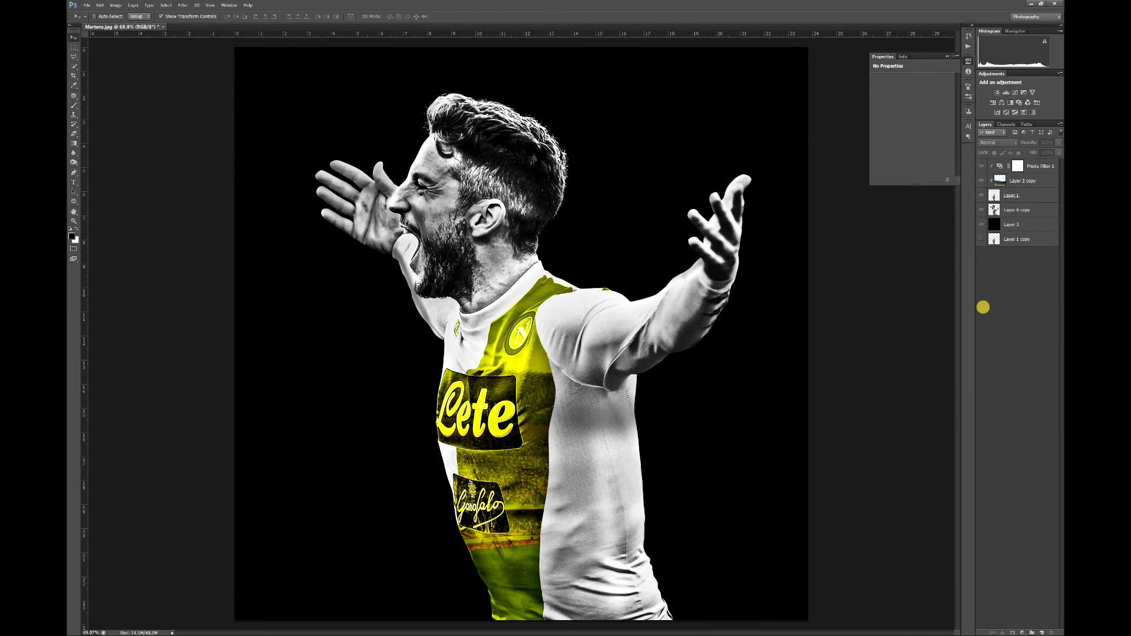
Step: Lighten the yellow shirt's midtones on Layer 1 with the Dodge tool at 24% exposure, first with a 112 px brush, then a smaller one
left_click(1032, 197)
left_click(982, 196)
left_click(982, 196)
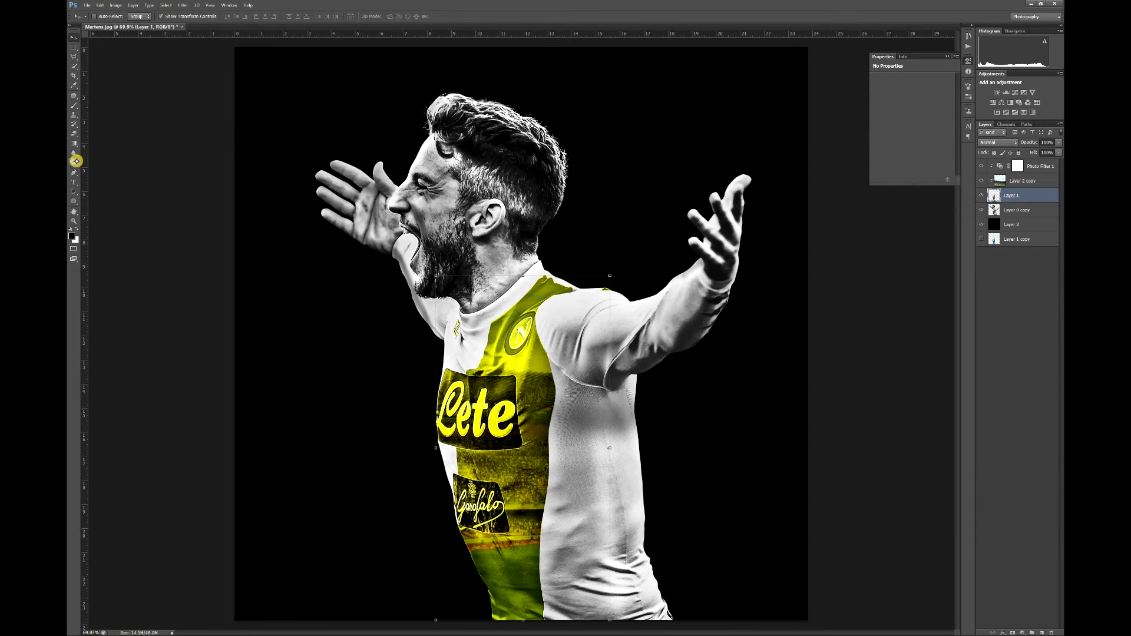
left_click_drag(74, 162, 120, 161)
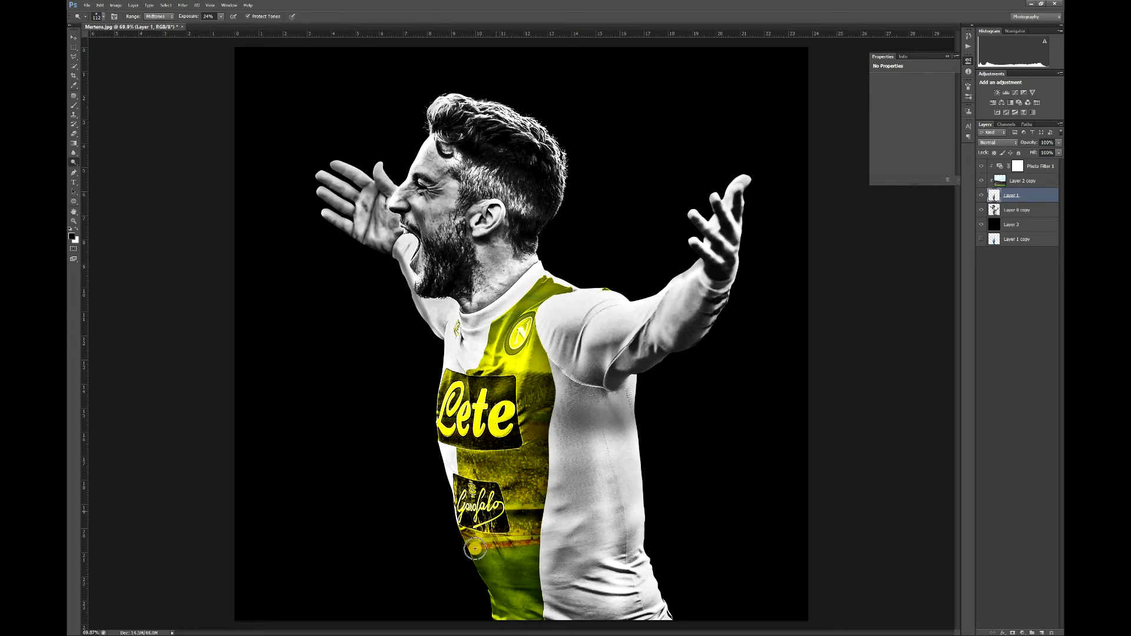
mouse_move(480, 562)
left_mouse_down()
mouse_move(512, 613)
mouse_move(518, 544)
mouse_move(482, 480)
mouse_move(485, 521)
mouse_move(462, 499)
mouse_move(497, 513)
mouse_move(448, 383)
mouse_move(442, 400)
mouse_move(505, 401)
mouse_move(500, 387)
mouse_move(501, 411)
mouse_move(538, 377)
mouse_move(562, 449)
mouse_move(506, 449)
mouse_move(517, 442)
mouse_move(511, 424)
mouse_move(531, 482)
mouse_move(512, 327)
mouse_move(483, 289)
left_mouse_up()
left_click(103, 16)
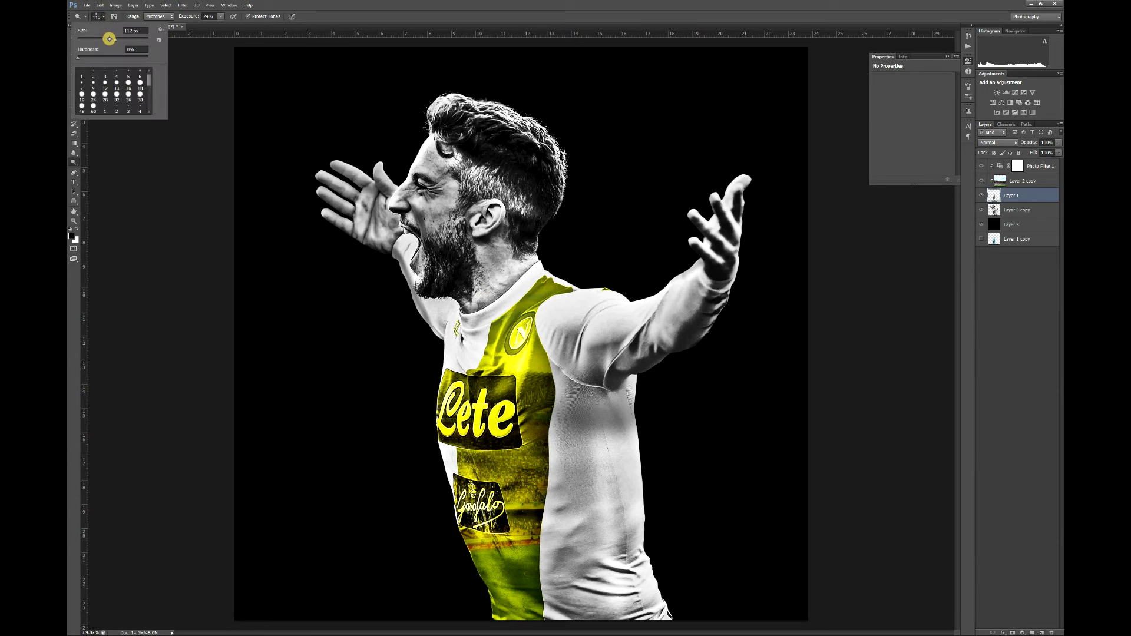
left_click(501, 330)
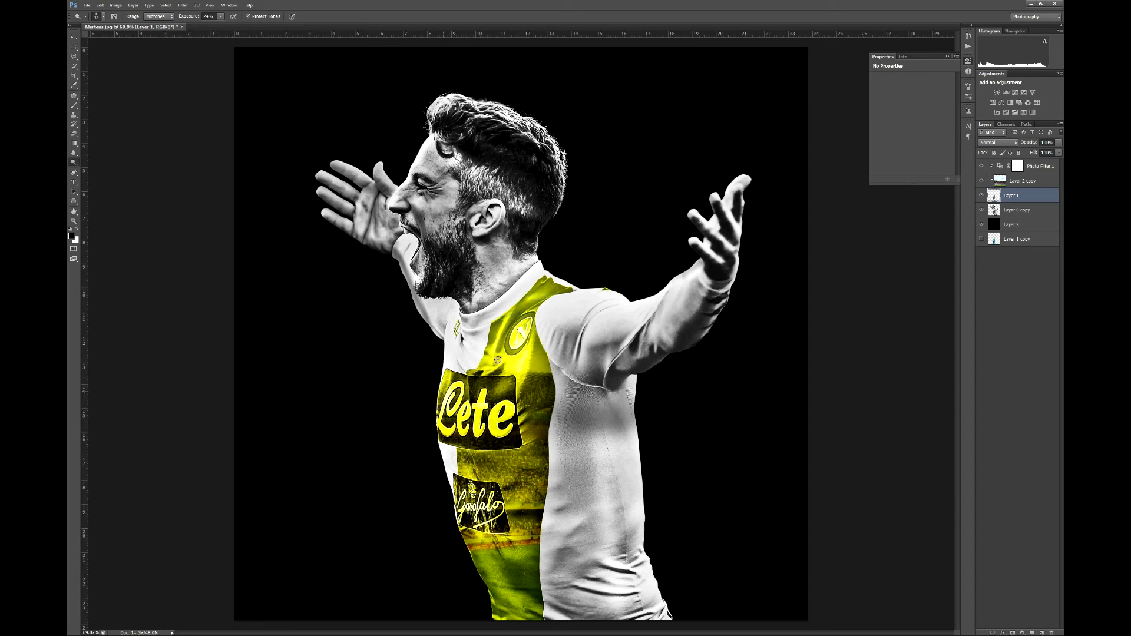
Step: Burn the midtones at 28% exposure along the shirt's yellow edge beside the Lete logo and around the Garofalo logo
left_click_drag(74, 163, 118, 166)
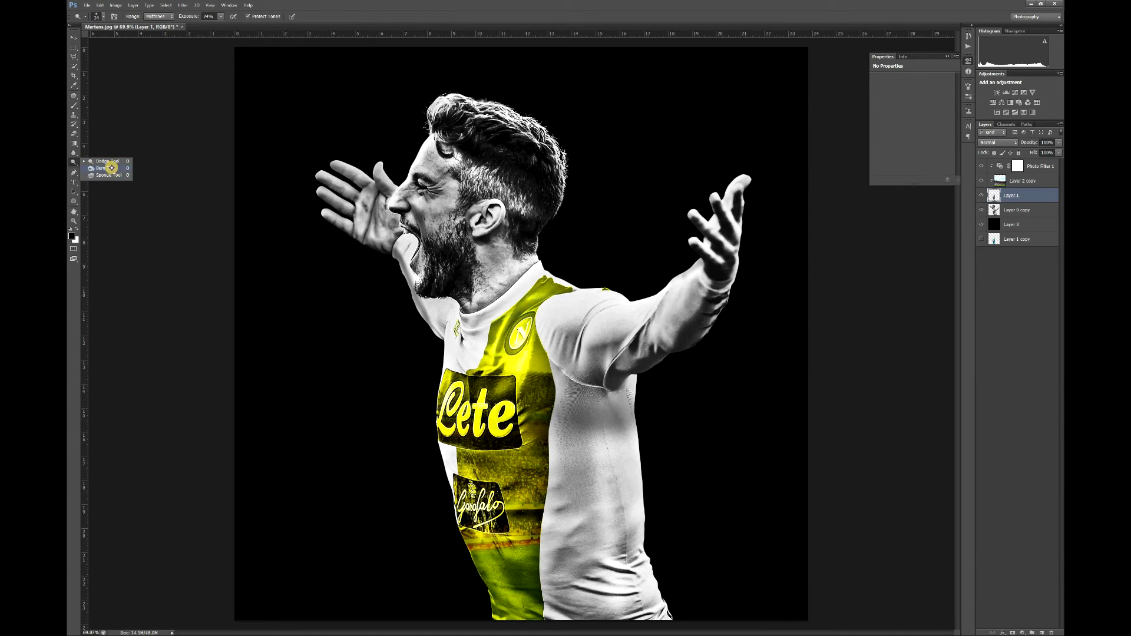
left_click(113, 169)
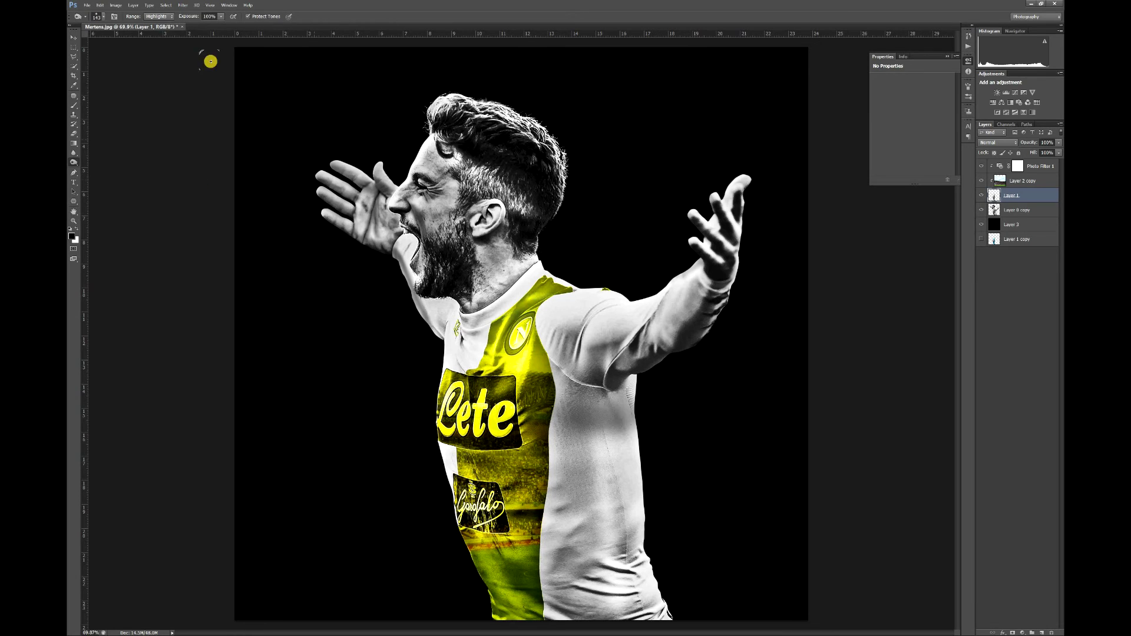
left_click(172, 19)
left_click(158, 31)
left_click_drag(222, 20, 196, 88)
left_click_drag(536, 404, 539, 371)
mouse_move(540, 533)
left_mouse_down()
mouse_move(531, 591)
mouse_move(508, 564)
mouse_move(533, 597)
mouse_move(517, 504)
mouse_move(533, 518)
mouse_move(525, 507)
mouse_move(536, 502)
mouse_move(523, 505)
mouse_move(534, 452)
mouse_move(523, 492)
mouse_move(532, 515)
mouse_move(498, 516)
left_mouse_up()
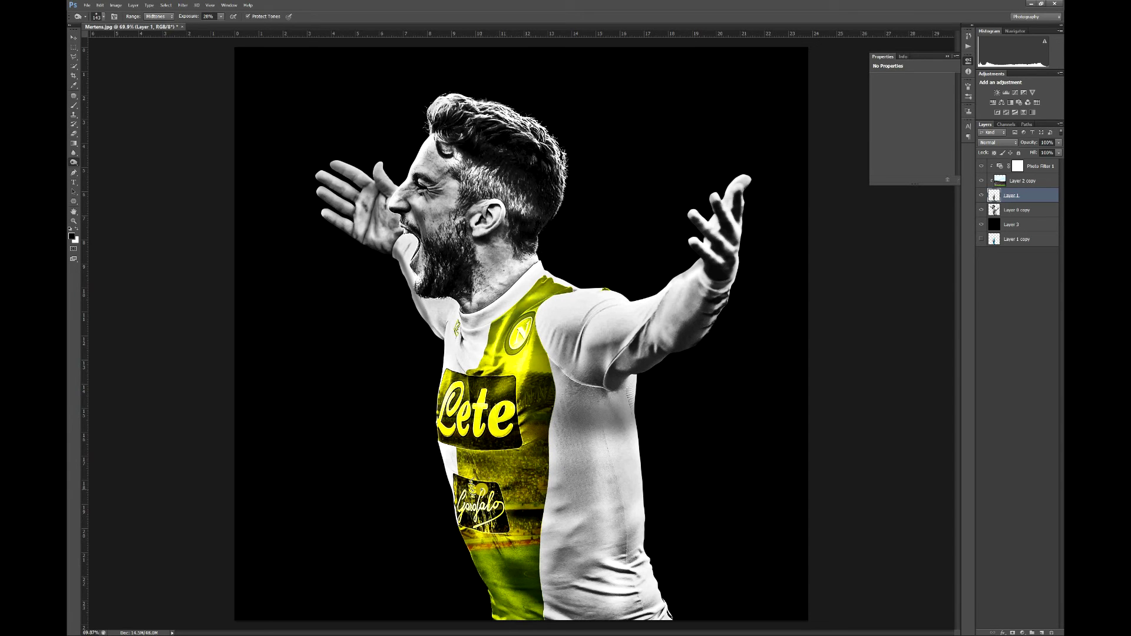
Step: Burn finer shadows with a smaller brush around the Garofalo and Lete logos, the club badge and the shirt's lower edge
left_click(103, 16)
left_click_drag(118, 39, 96, 40)
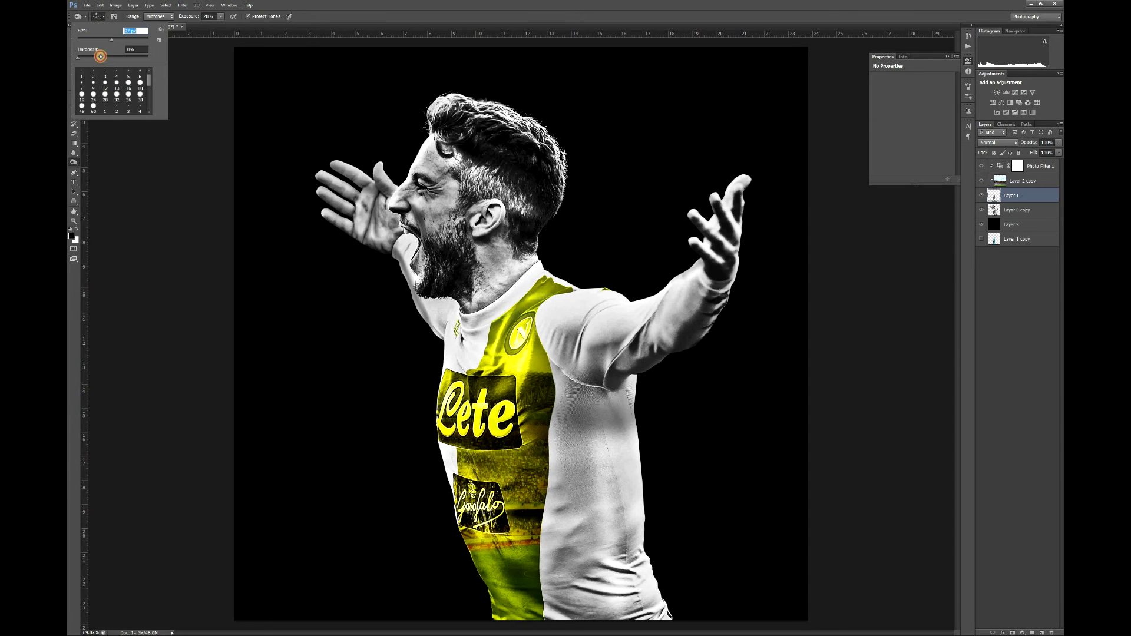
left_click(502, 523)
mouse_move(517, 436)
left_mouse_down()
mouse_move(466, 446)
mouse_move(514, 439)
left_mouse_up()
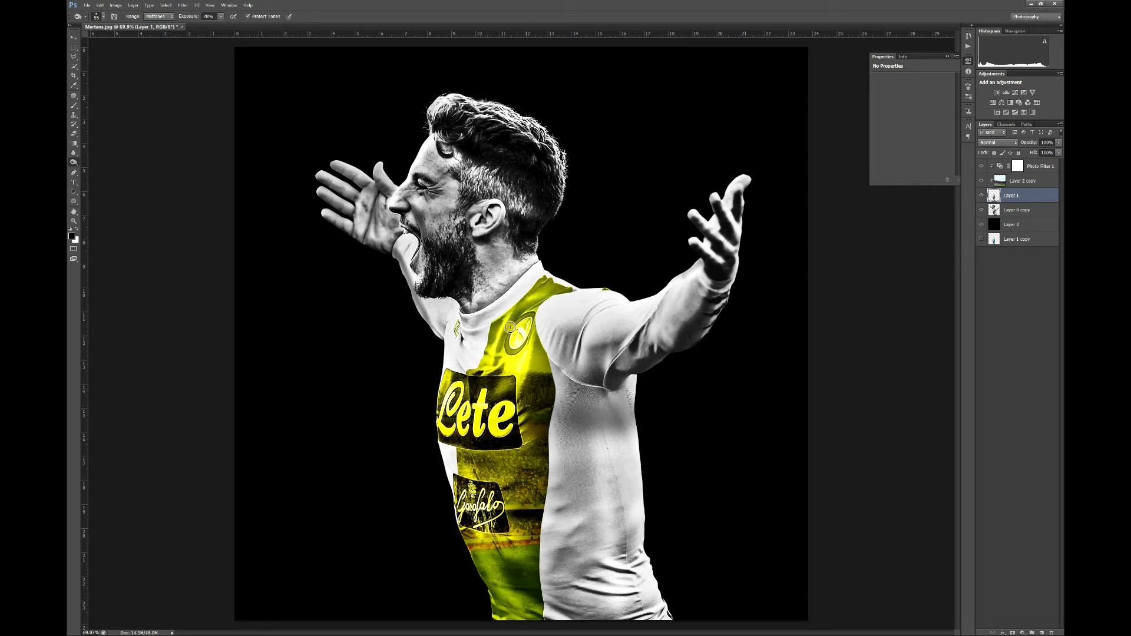
mouse_move(498, 325)
left_mouse_down()
mouse_move(503, 335)
mouse_move(537, 302)
mouse_move(516, 349)
mouse_move(499, 355)
mouse_move(544, 364)
mouse_move(564, 291)
mouse_move(547, 289)
mouse_move(551, 322)
left_mouse_up()
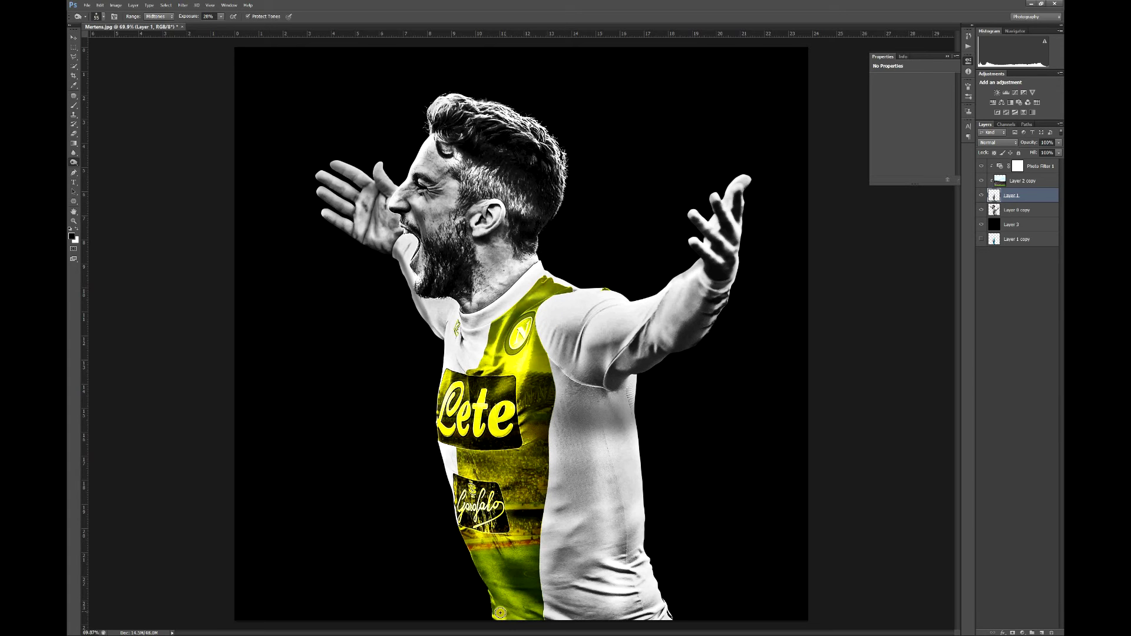
mouse_move(512, 619)
left_mouse_down()
mouse_move(466, 532)
mouse_move(519, 622)
mouse_move(538, 626)
mouse_move(541, 537)
left_mouse_up()
Step: Lighten the upper edge of the Lete logo on Layer 1 with the Dodge tool set to midtones at 24% exposure
left_click(77, 163)
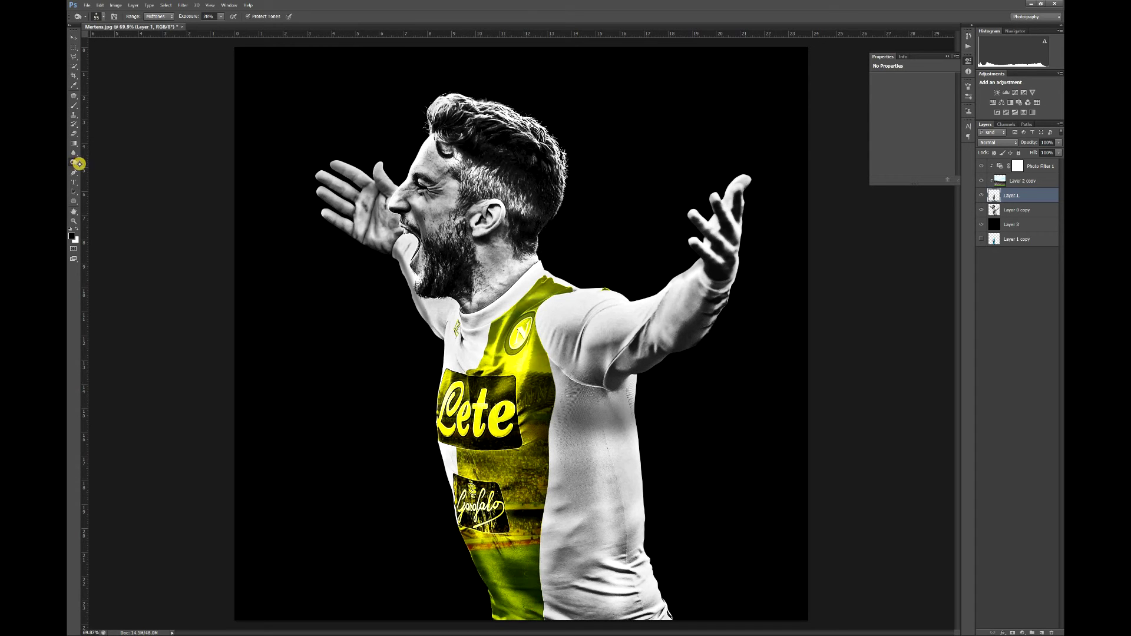
left_click_drag(75, 164, 116, 161)
left_click_drag(504, 386, 512, 384)
Step: Create a new layer clipped directly above Layer 1 and set its blend mode to Color Dodge
left_click(1042, 199)
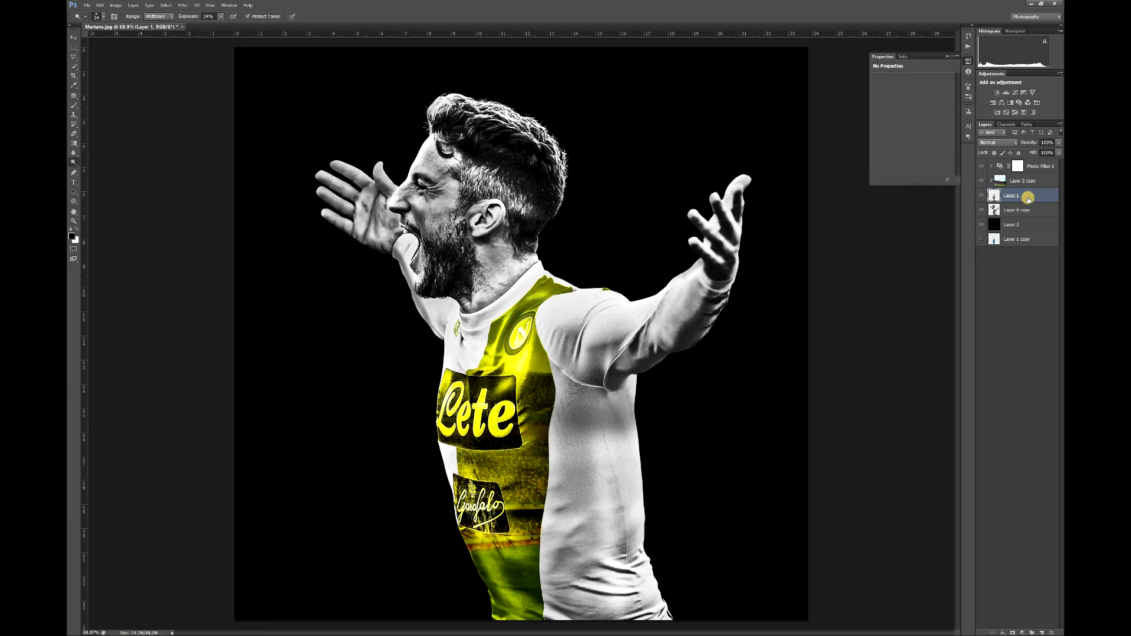
left_click(981, 195)
left_click(980, 195)
left_click(1042, 631)
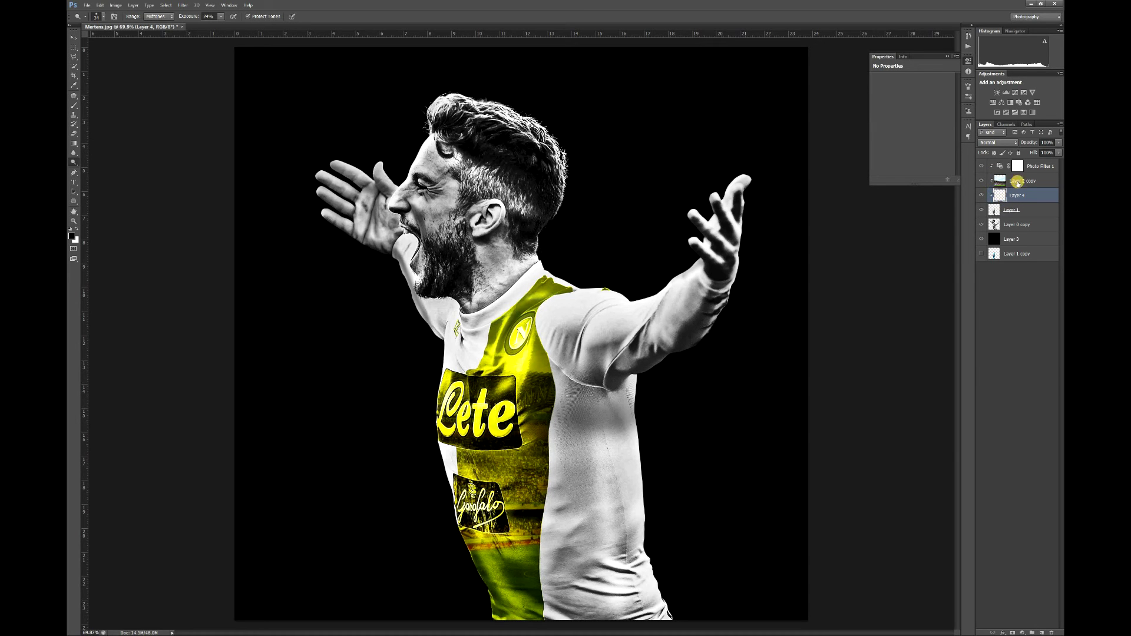
left_click(1004, 144)
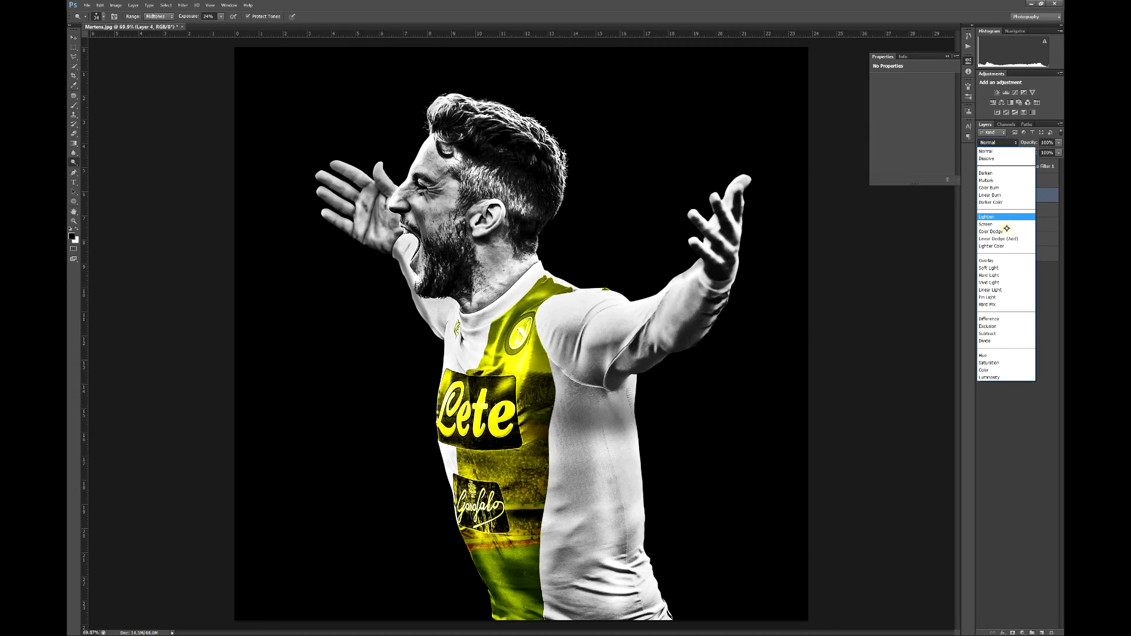
left_click(1003, 231)
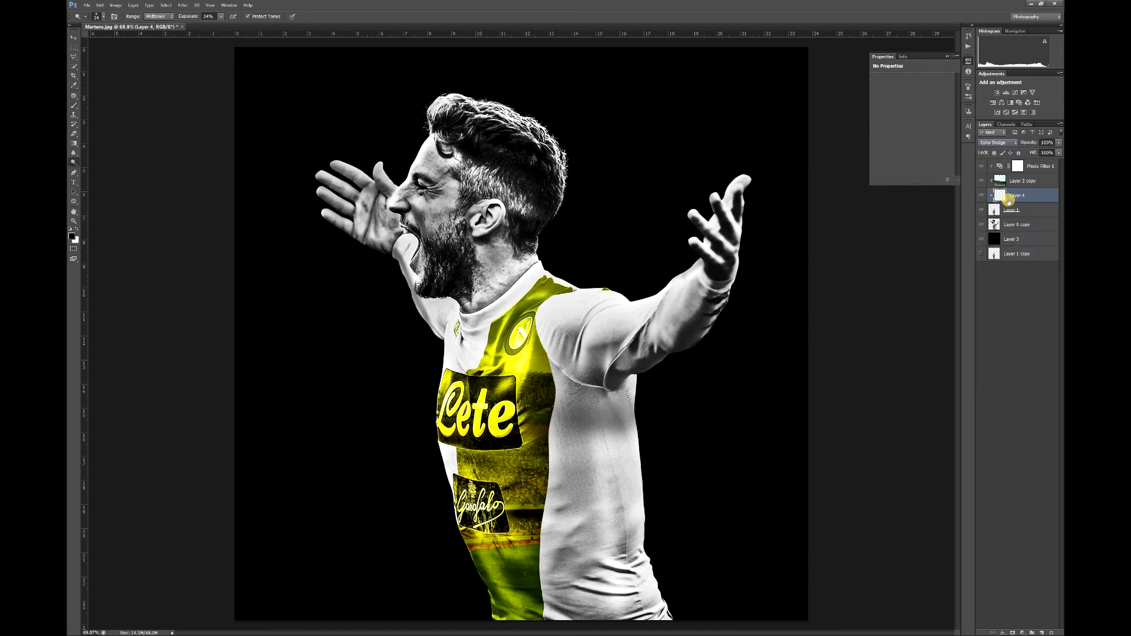
Step: Paint a soft white highlight diagonally across the shirt below the Garofalo logo on Layer 4 and lower the layer's fill to about 46%
left_click(75, 104)
left_click(97, 17)
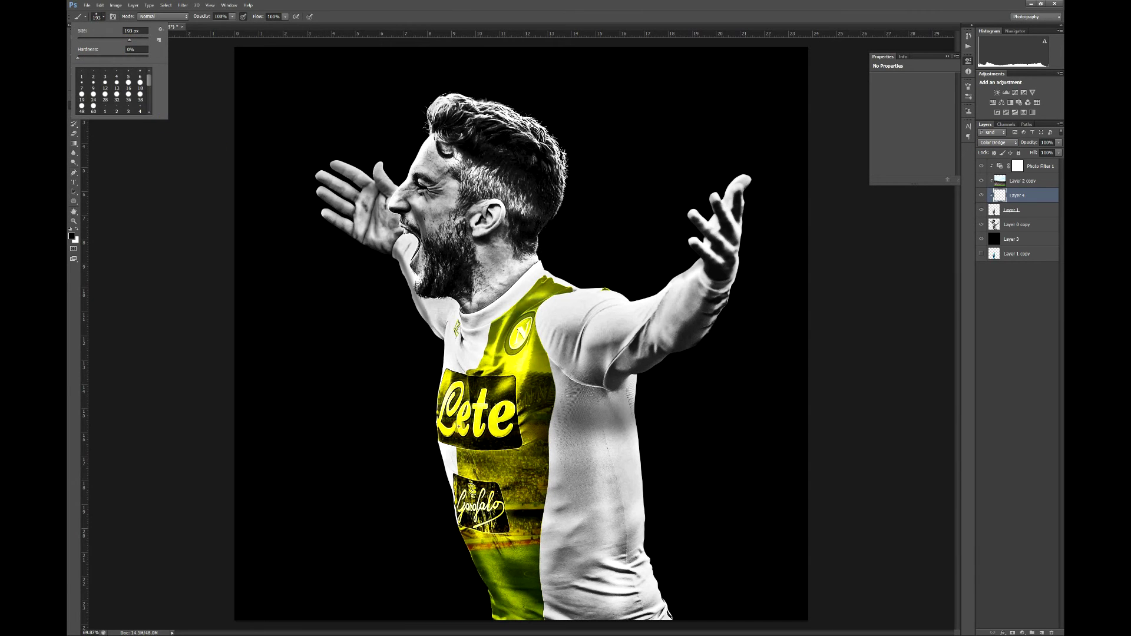
left_click(75, 230)
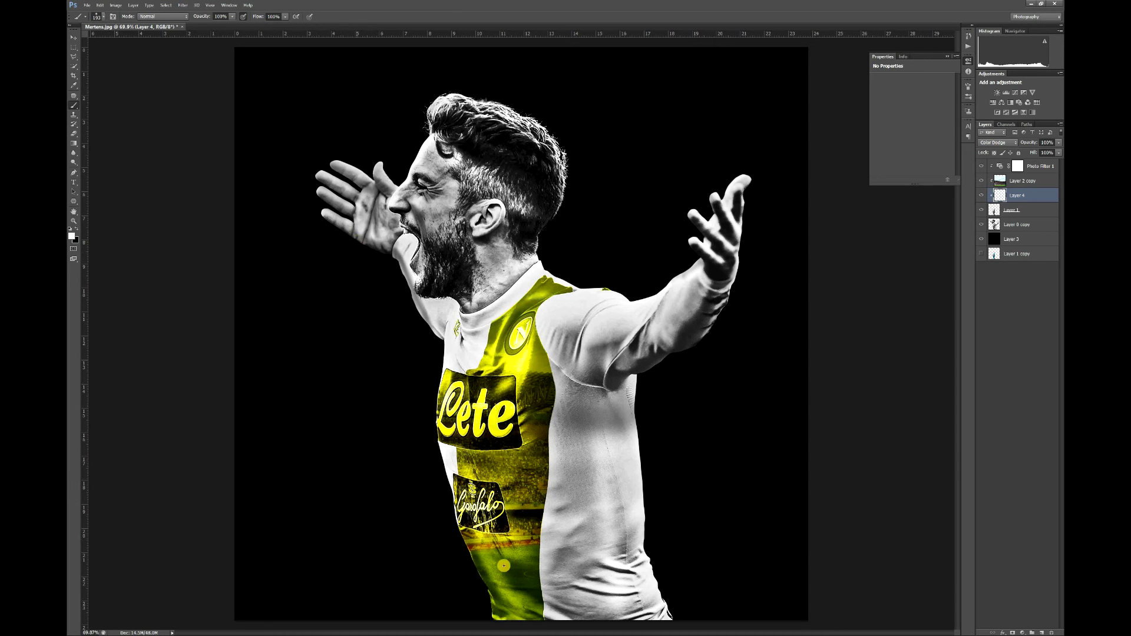
left_click_drag(435, 590, 637, 467)
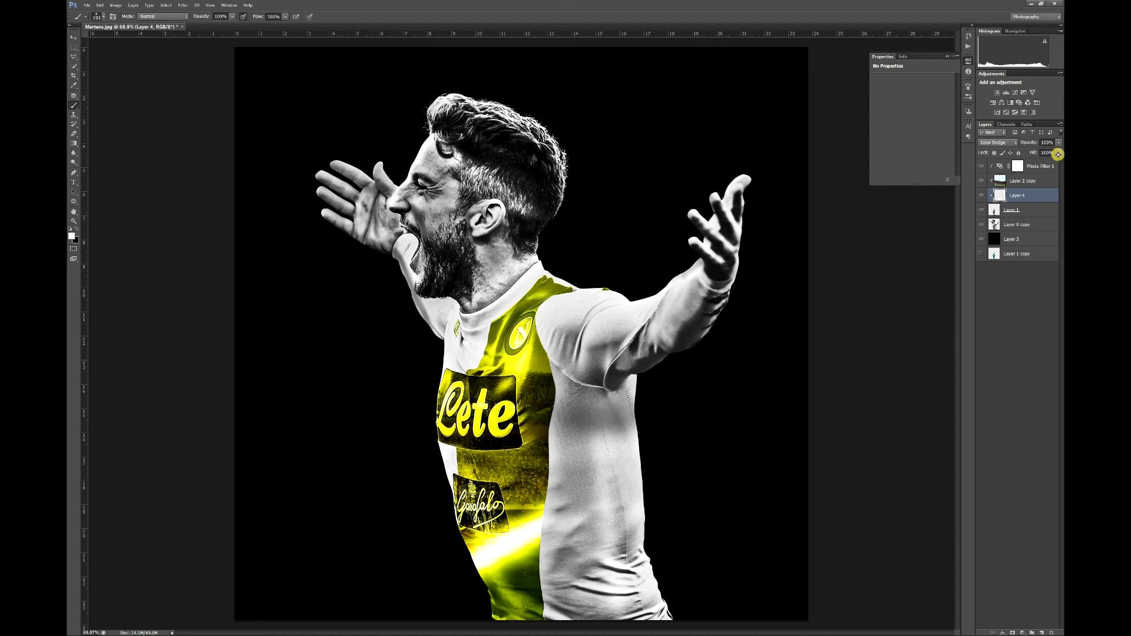
left_click_drag(1058, 153, 1032, 171)
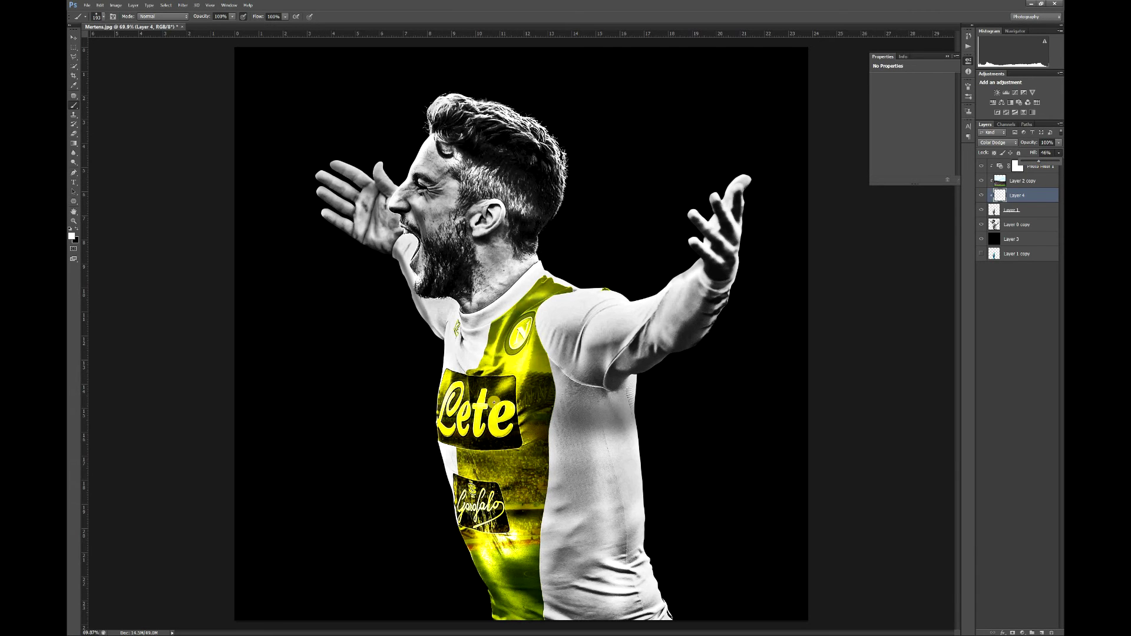
left_click(407, 438)
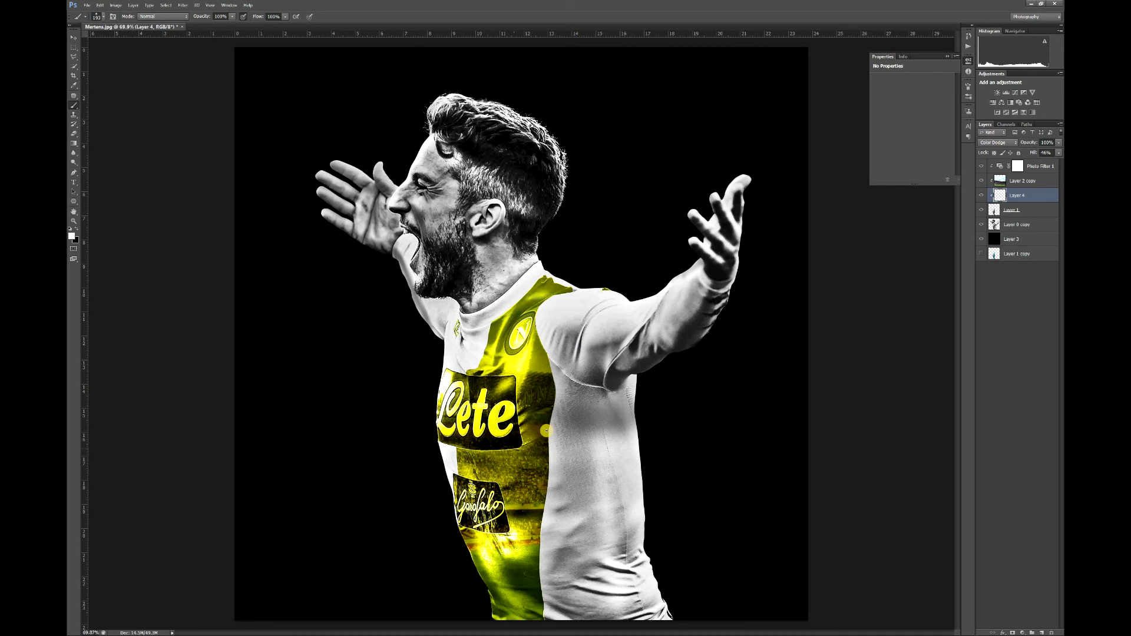
Step: Try a white highlight stroke just below the Lete logo on Layer 4 and undo it
left_click_drag(465, 465, 542, 422)
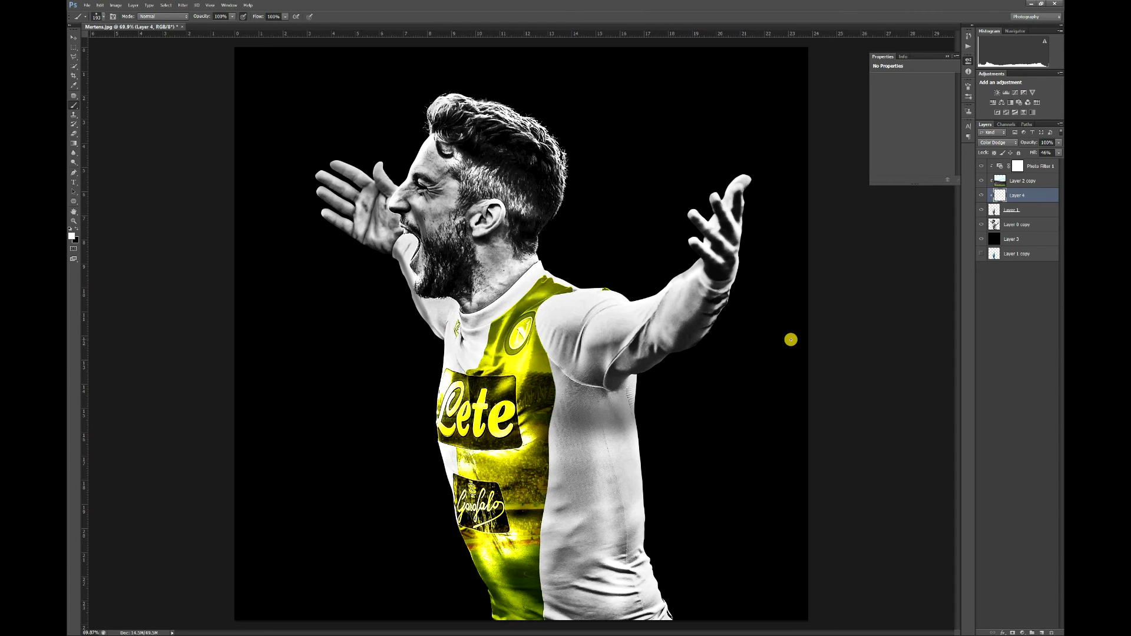
left_click(968, 34)
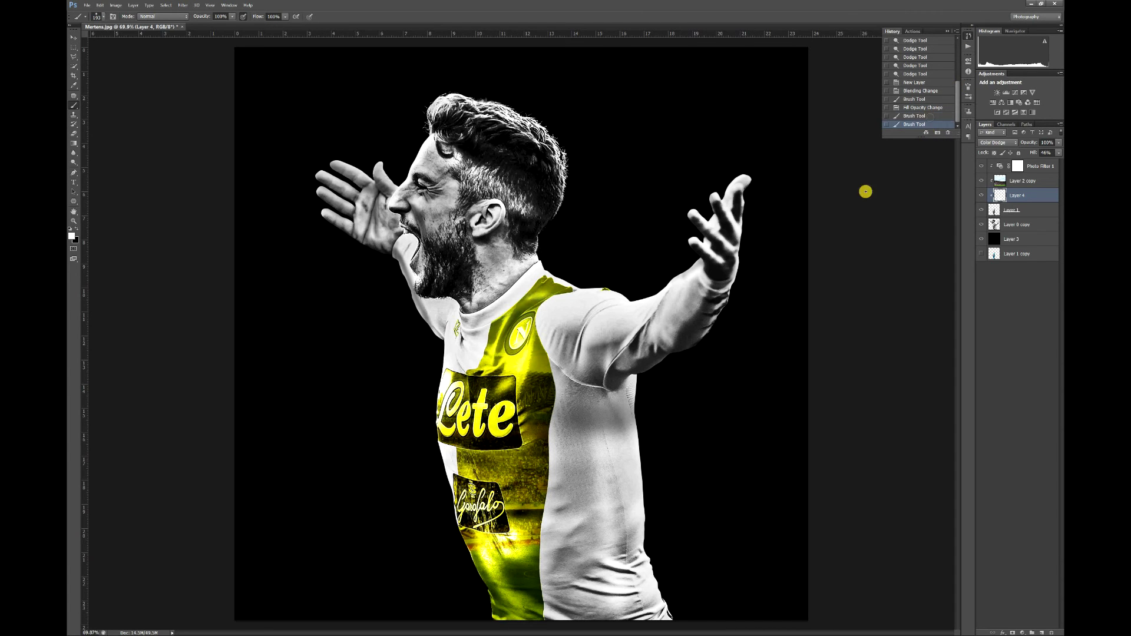
key("ctrl+z")
Step: Paint a white highlight across the club badge on Layer 4 and erase its excess around the collar, below the badge and along the sleeve
left_click_drag(457, 355, 690, 259)
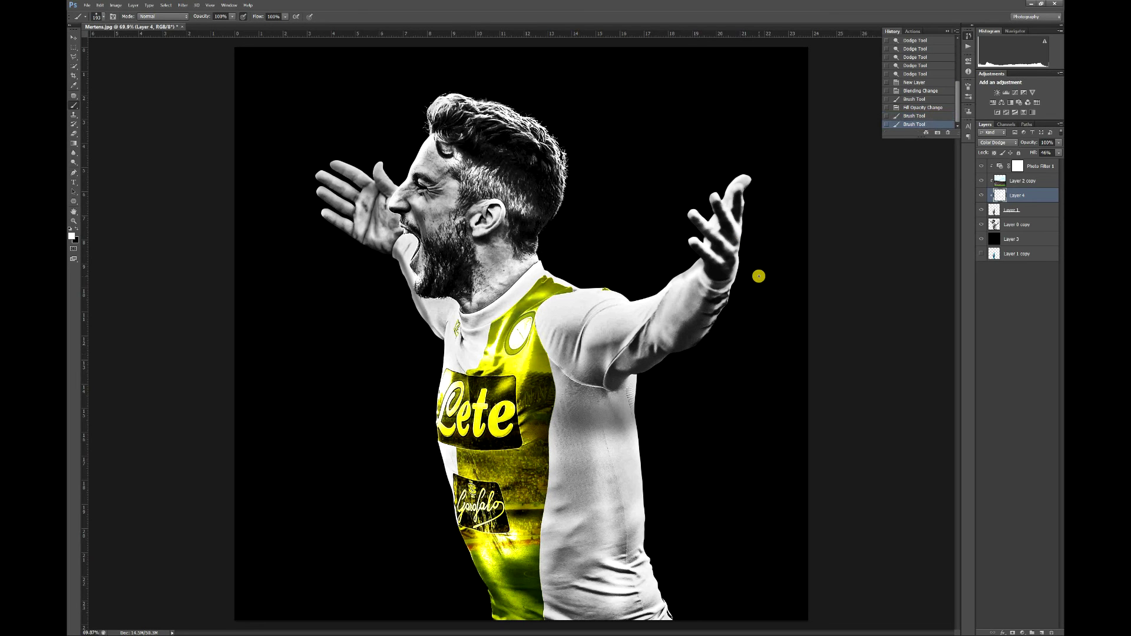
left_click(73, 132)
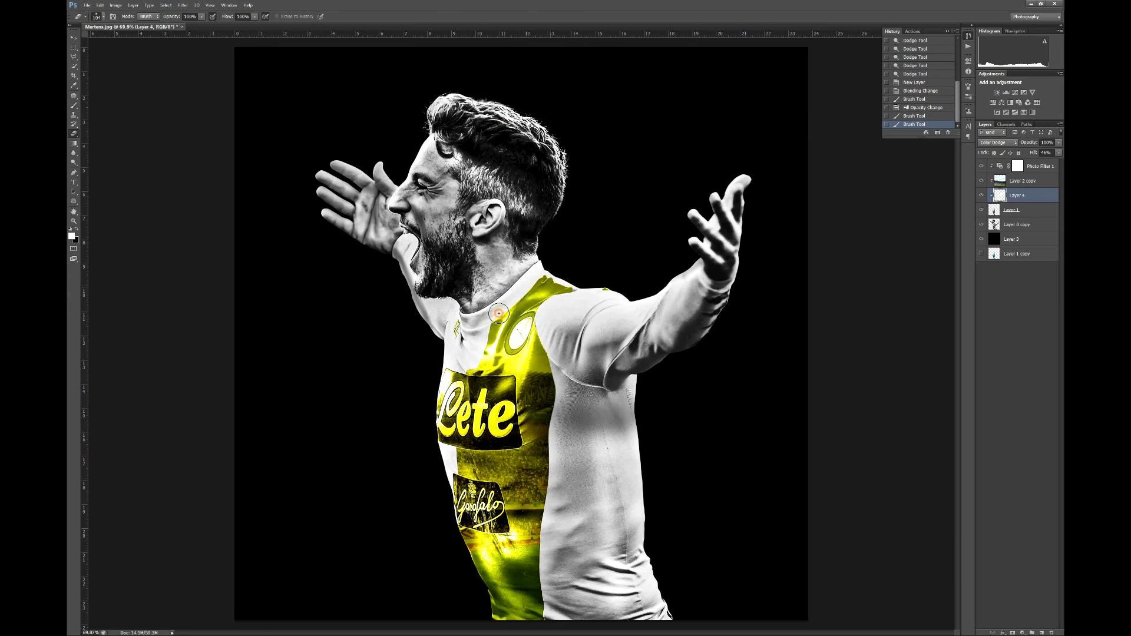
left_click_drag(477, 320, 518, 299)
left_click_drag(502, 354, 453, 379)
left_click_drag(541, 348, 467, 378)
left_click(548, 349)
left_click_drag(547, 349, 505, 365)
left_click_drag(633, 306, 705, 290)
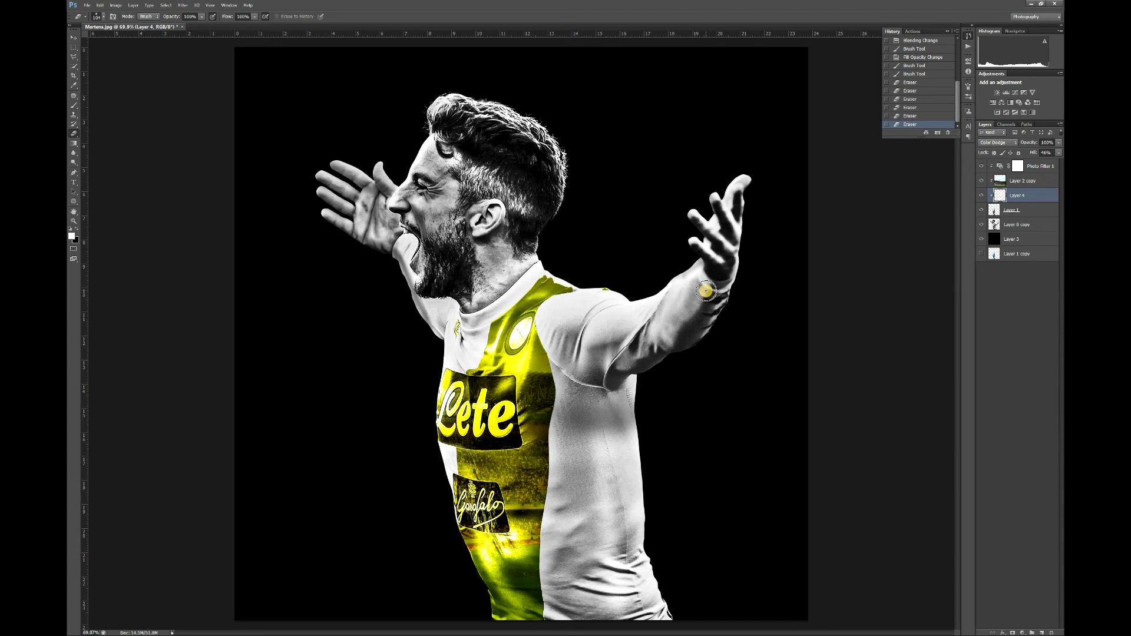
Step: Add a Levels adjustment clipped above Layer 1, lowering the white input level to about 166 and darkening the midtones
left_click(1038, 210)
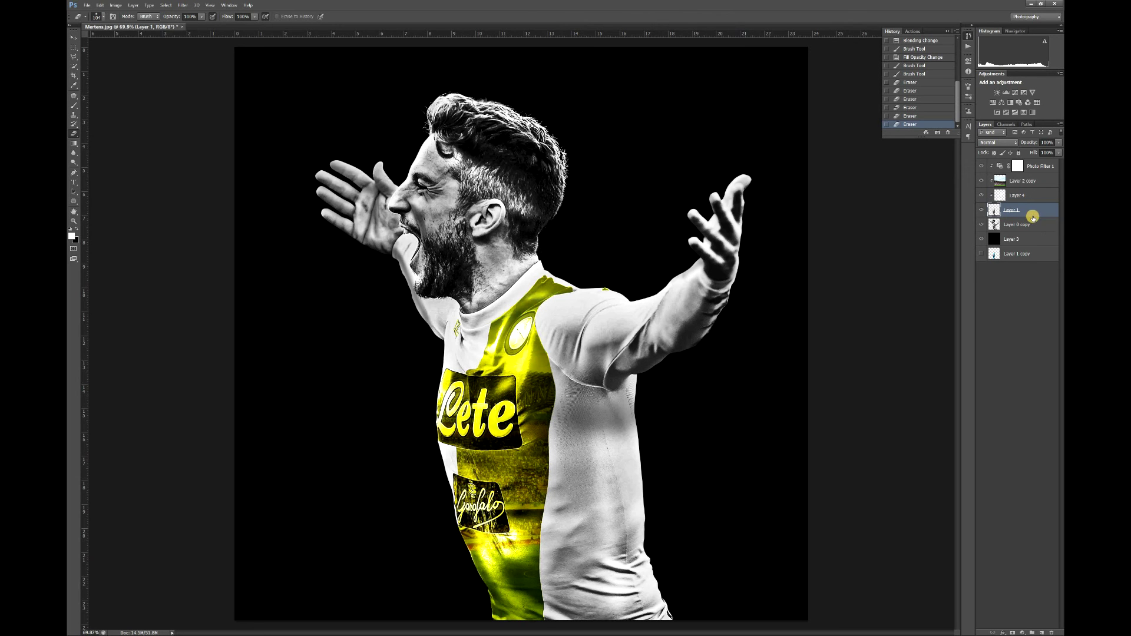
left_click(1024, 633)
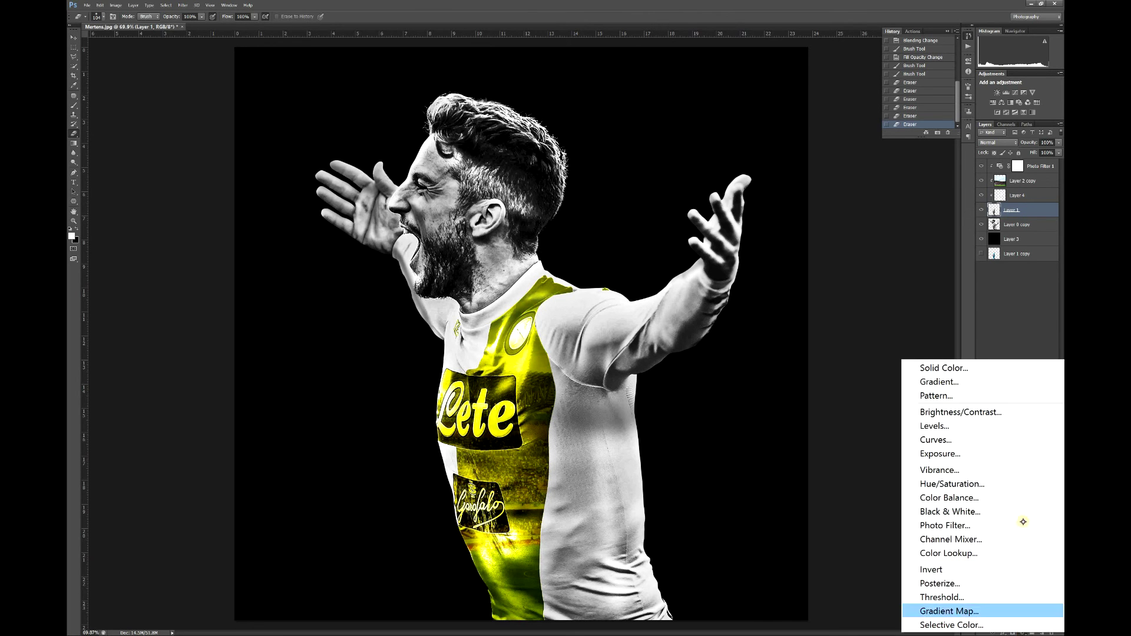
left_click(973, 429)
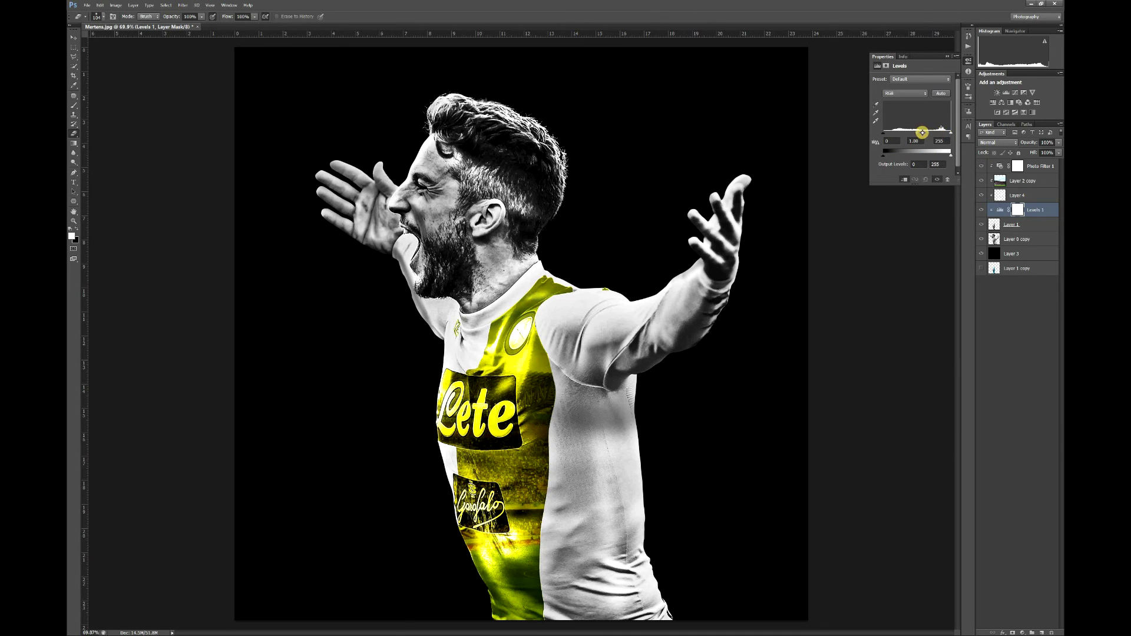
left_click_drag(951, 131, 913, 138)
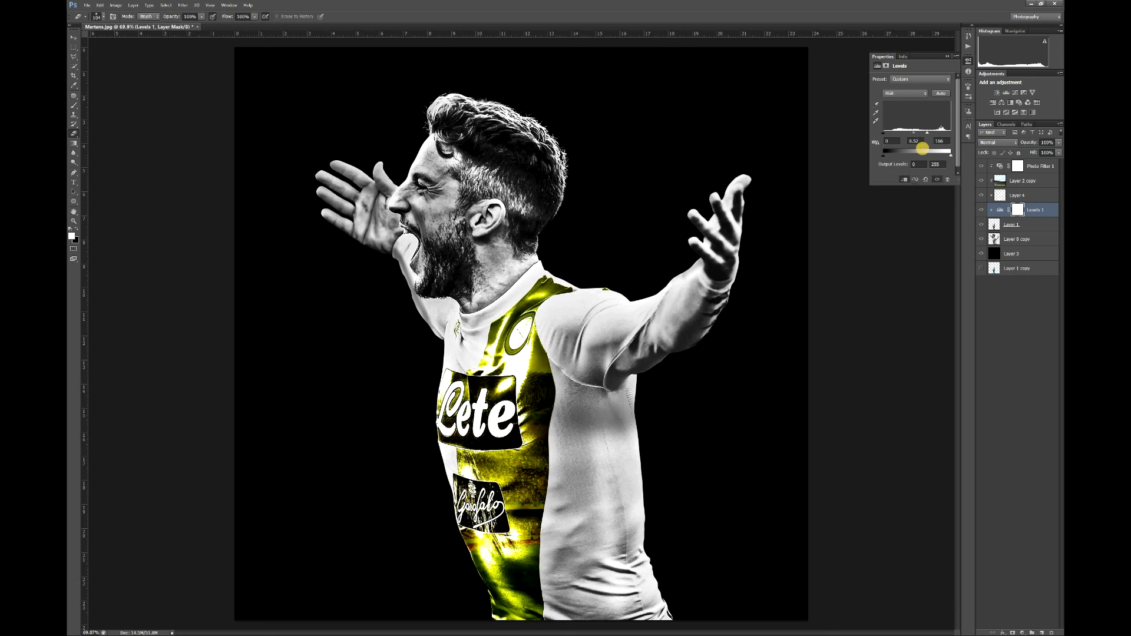
Step: Lower the fill of the Levels 1 adjustment layer to soften its contrast on the shirt, and deselect the layer
left_click(1043, 210)
left_click_drag(1059, 154, 1042, 172)
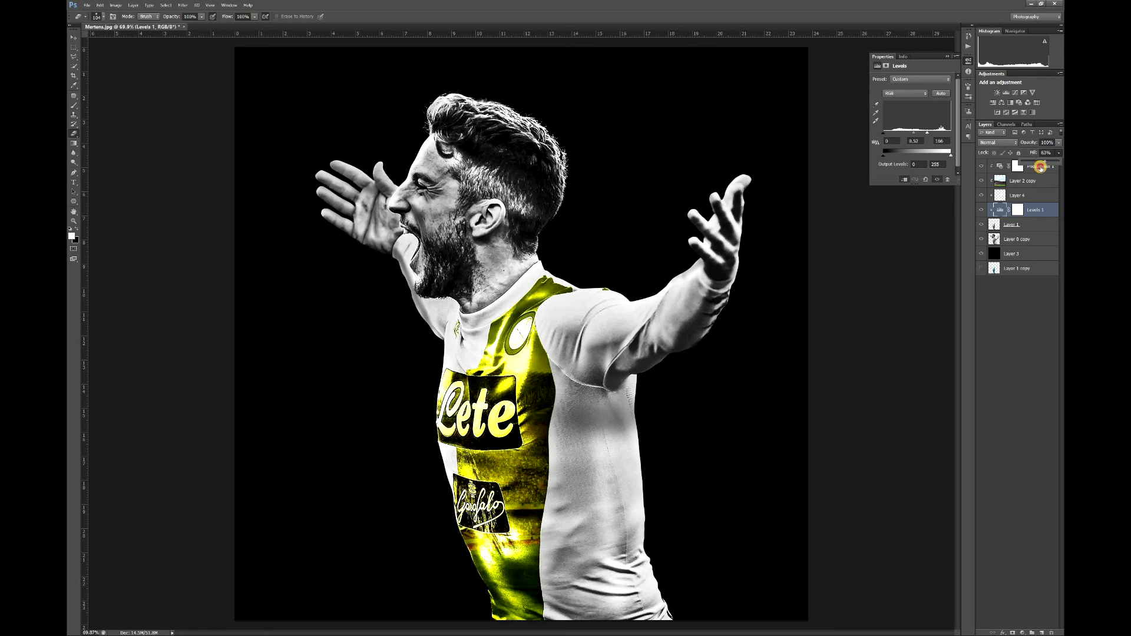
left_click_drag(1042, 163, 1040, 168)
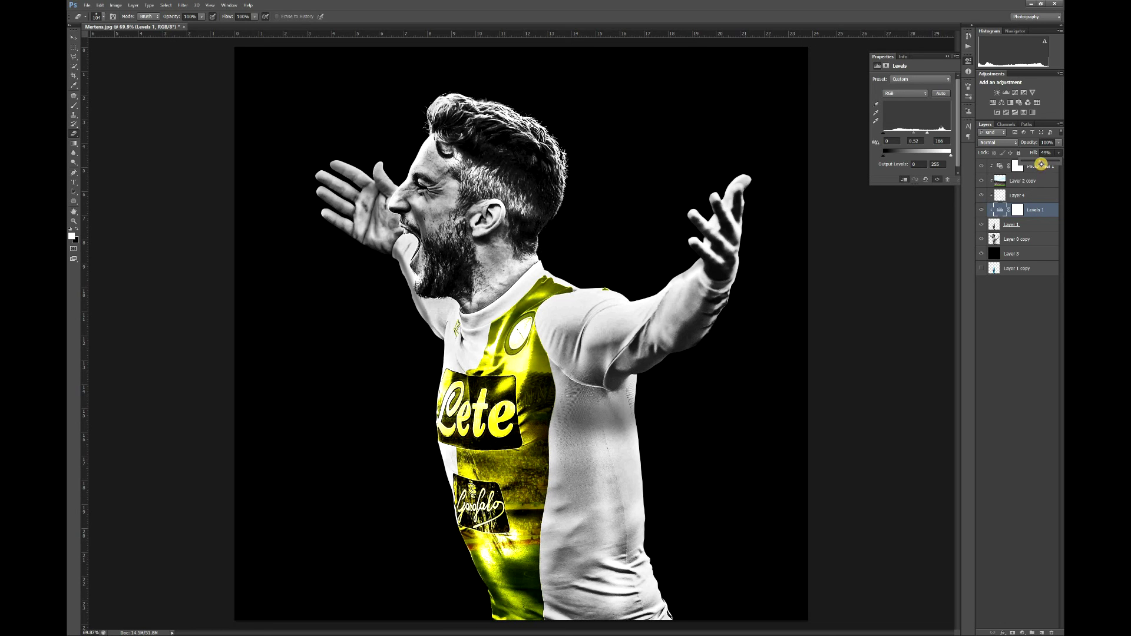
left_click_drag(1042, 161, 1038, 169)
left_click(1028, 300)
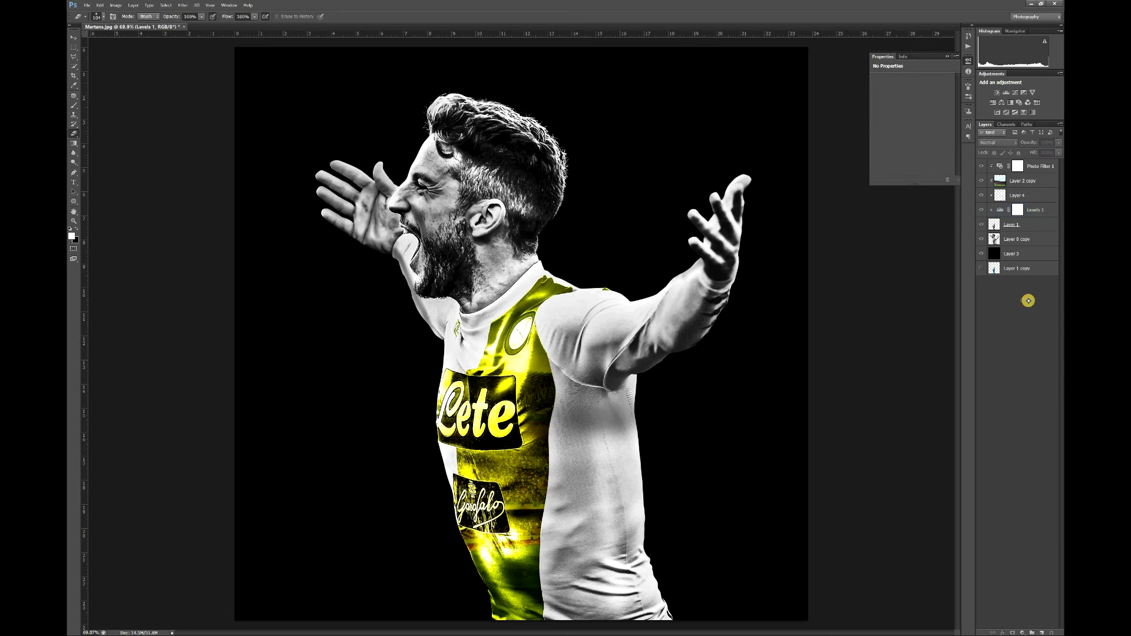
Step: Duplicate Layer 1 within the same document, keeping the suggested name
left_click(1036, 224)
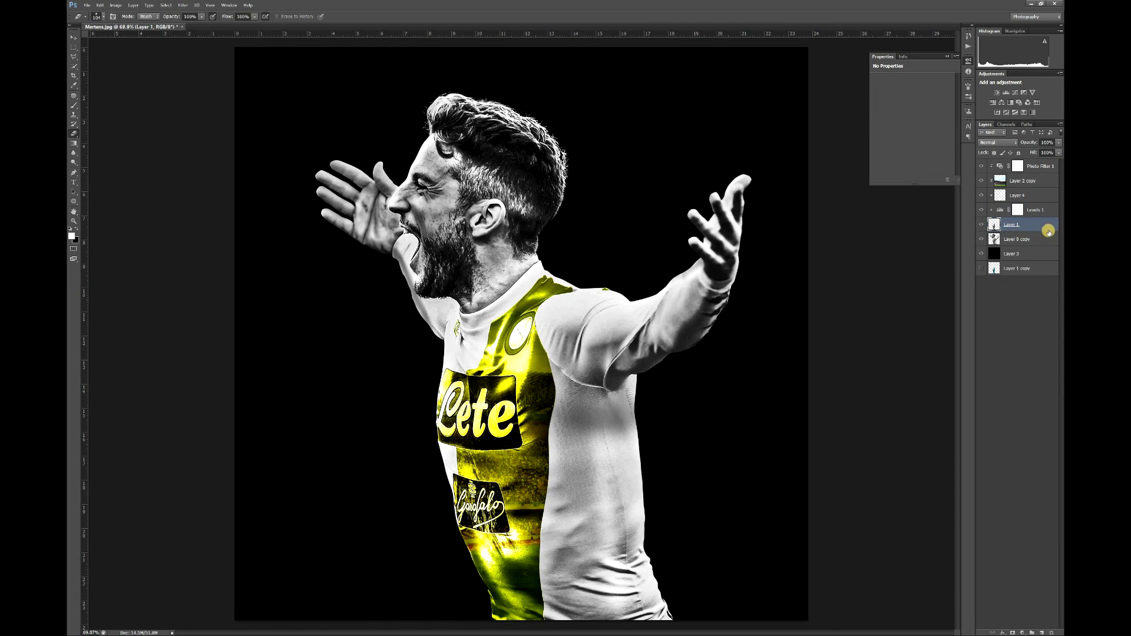
left_click(1005, 226)
right_click(1022, 225)
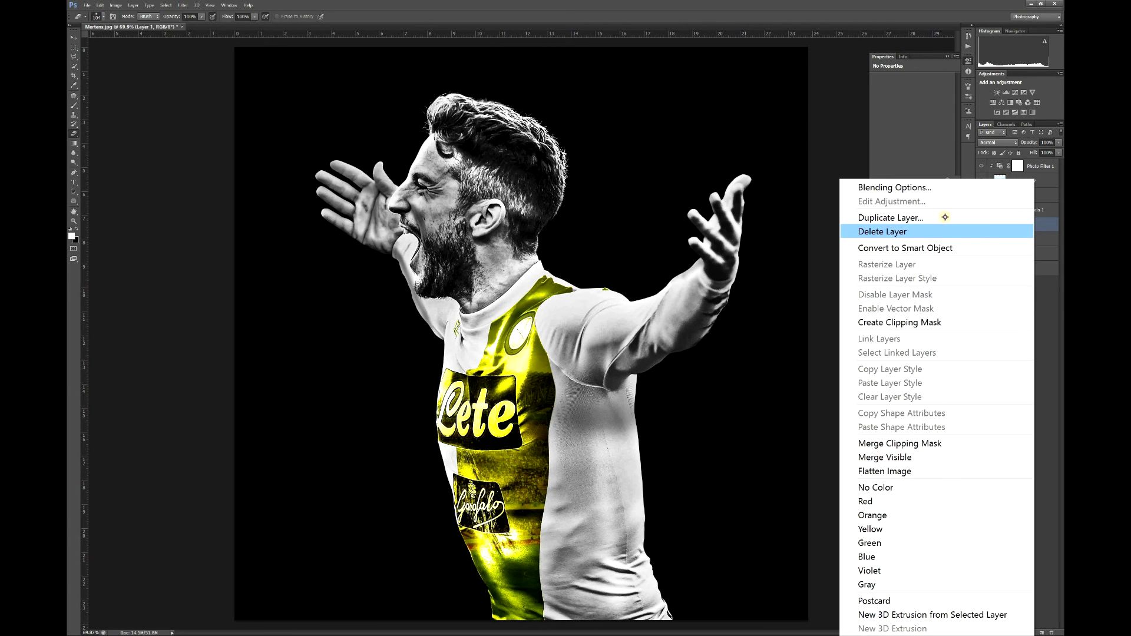
left_click(945, 218)
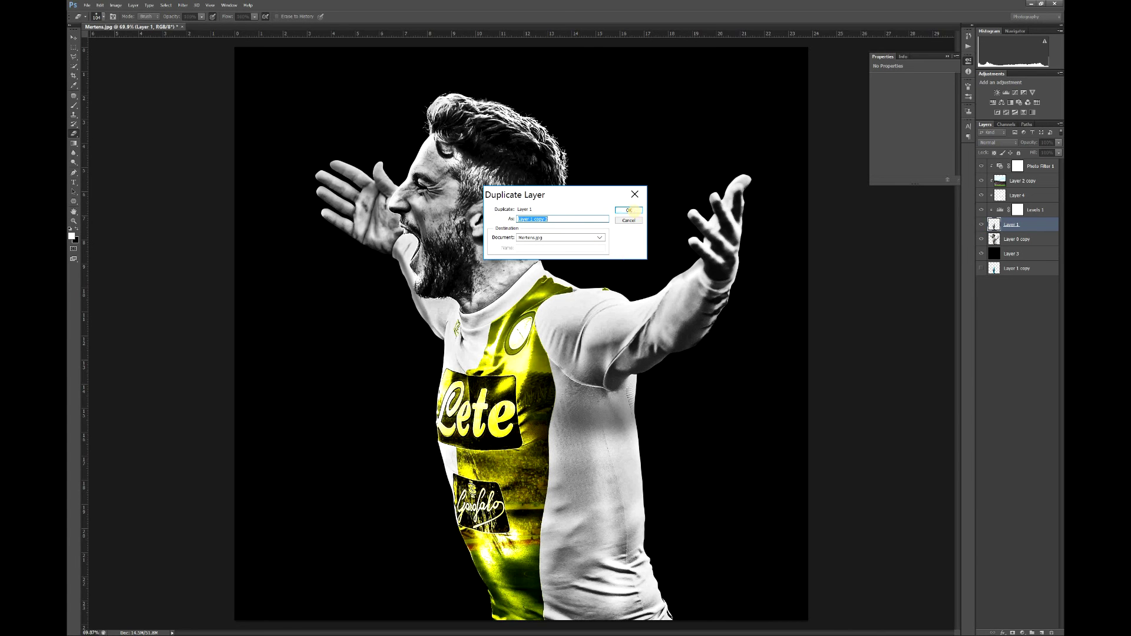
left_click(629, 210)
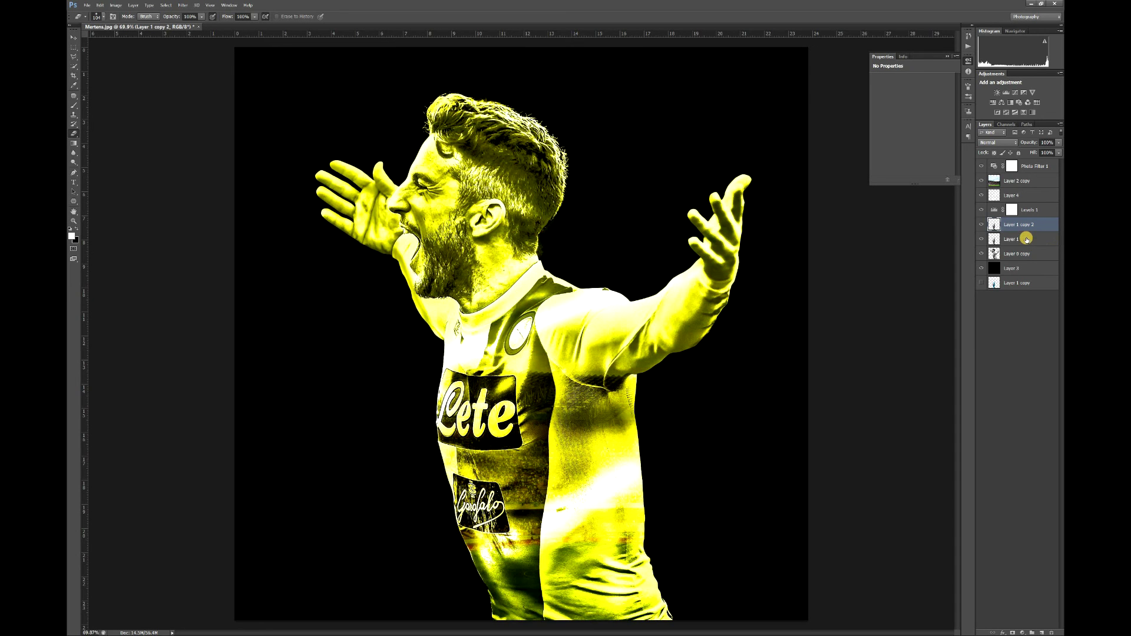
Step: Clip Levels 1, Layer 4, Layer 2 copy and Photo Filter 1 to the new duplicate of Layer 1
right_click(1040, 211)
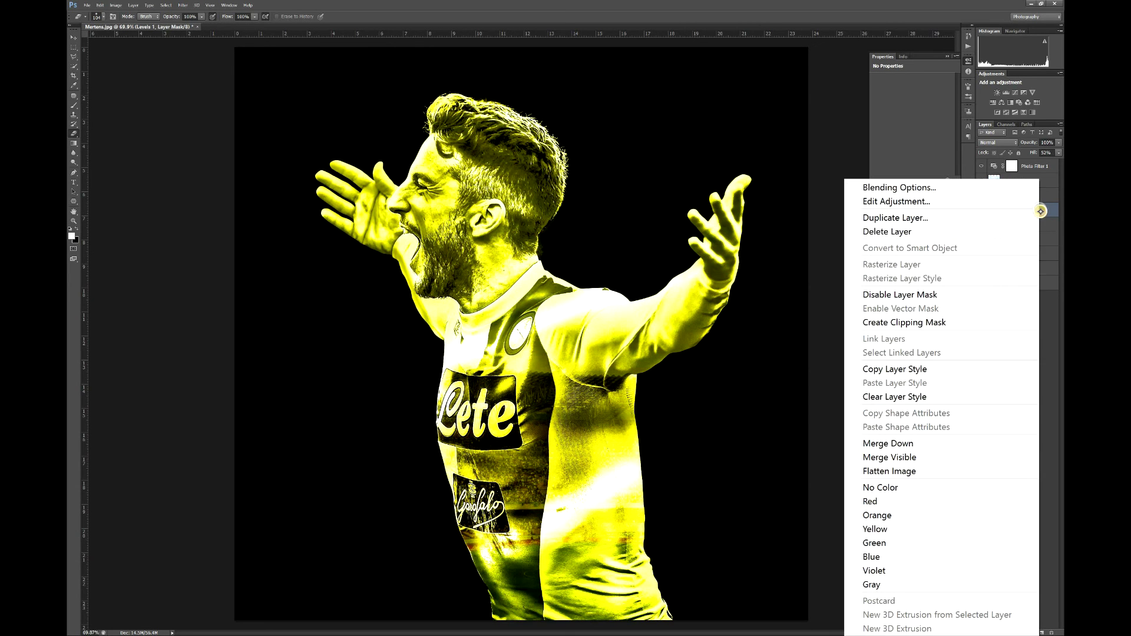
left_click(938, 322)
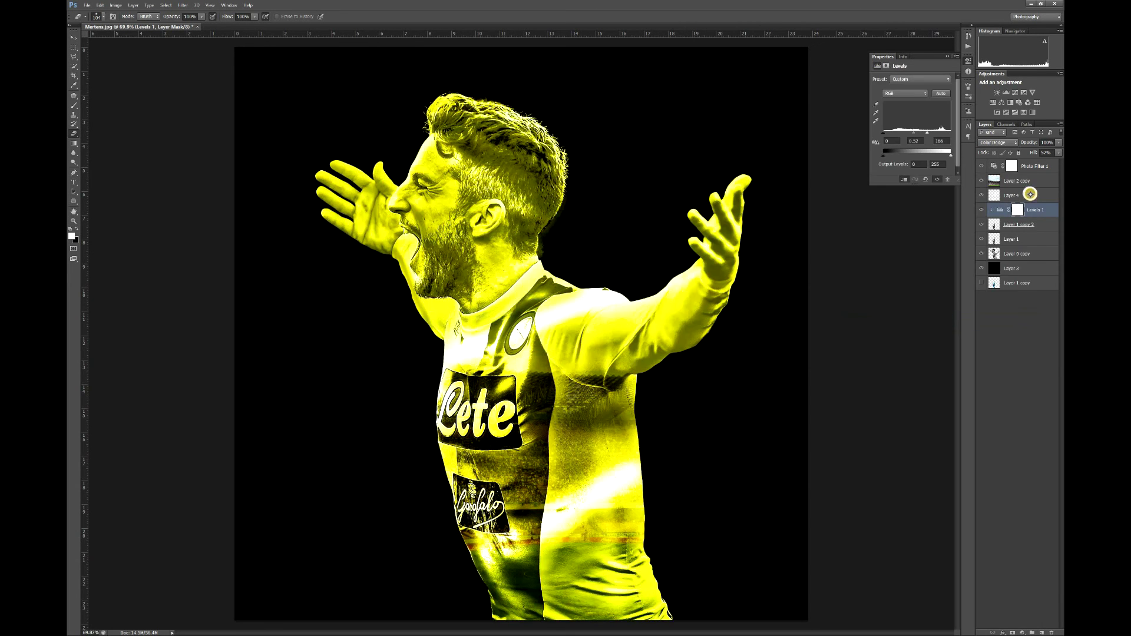
right_click(1029, 180)
left_click(939, 322)
right_click(1029, 180)
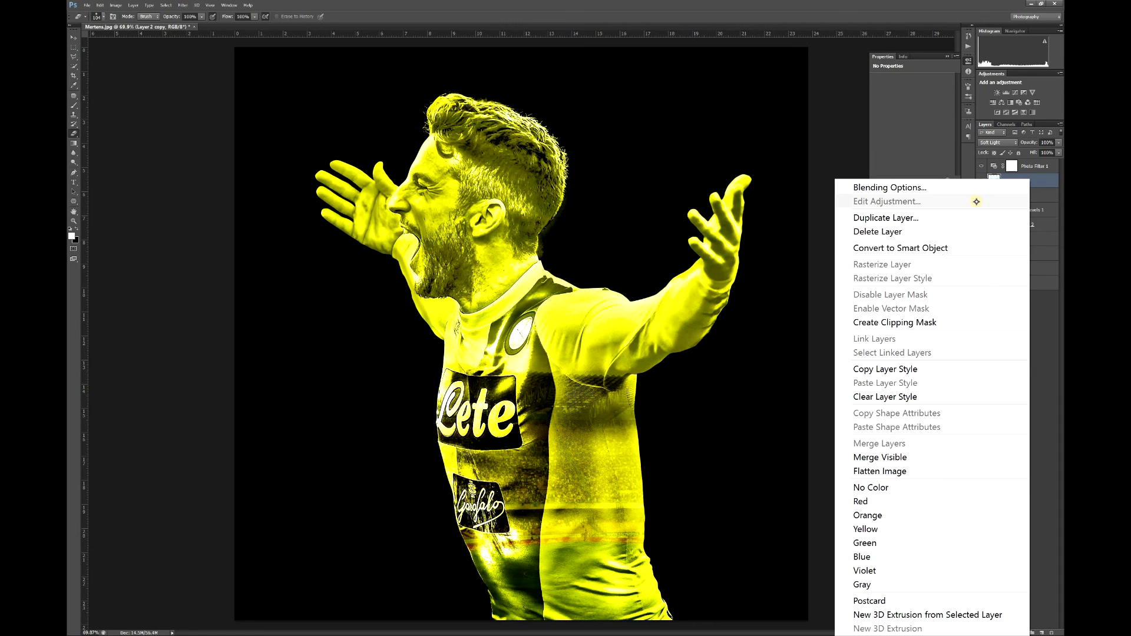
left_click(938, 322)
right_click(1029, 167)
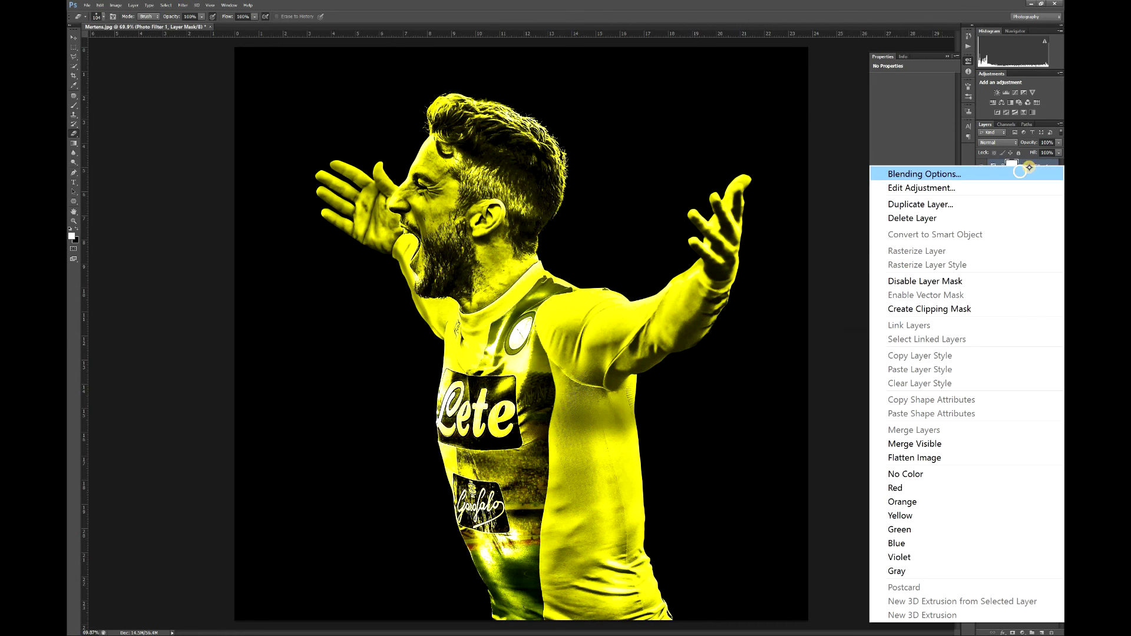
left_click(953, 309)
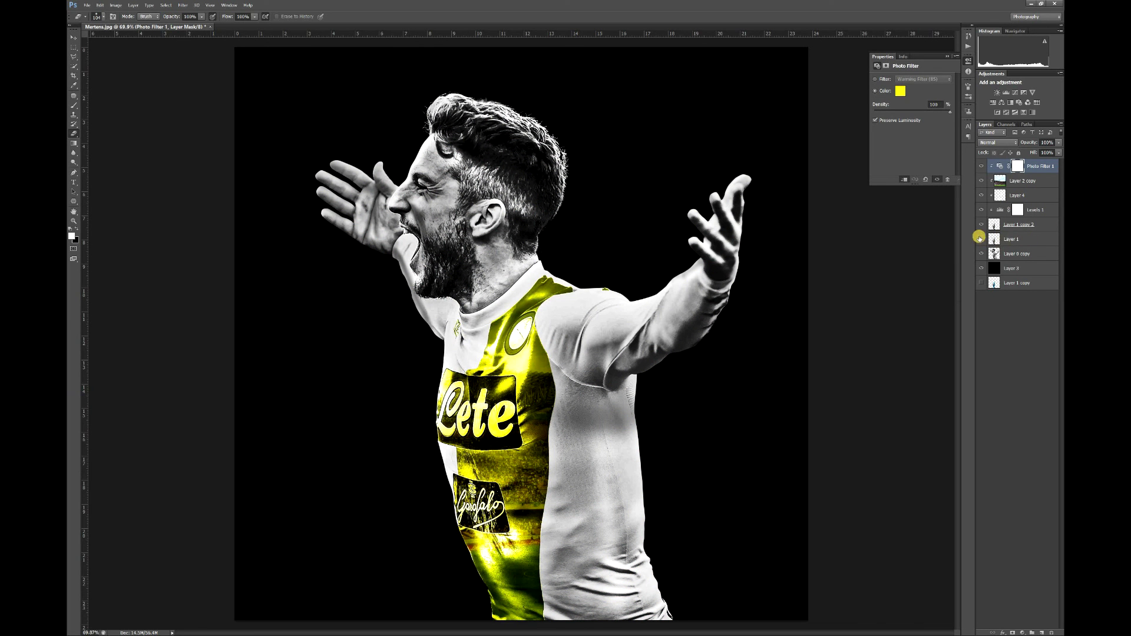
Step: Move Layer 1 above Levels 1 inside the clipping group and apply the Glass distortion filter with the Frosted texture
left_click_drag(1028, 238, 1033, 207)
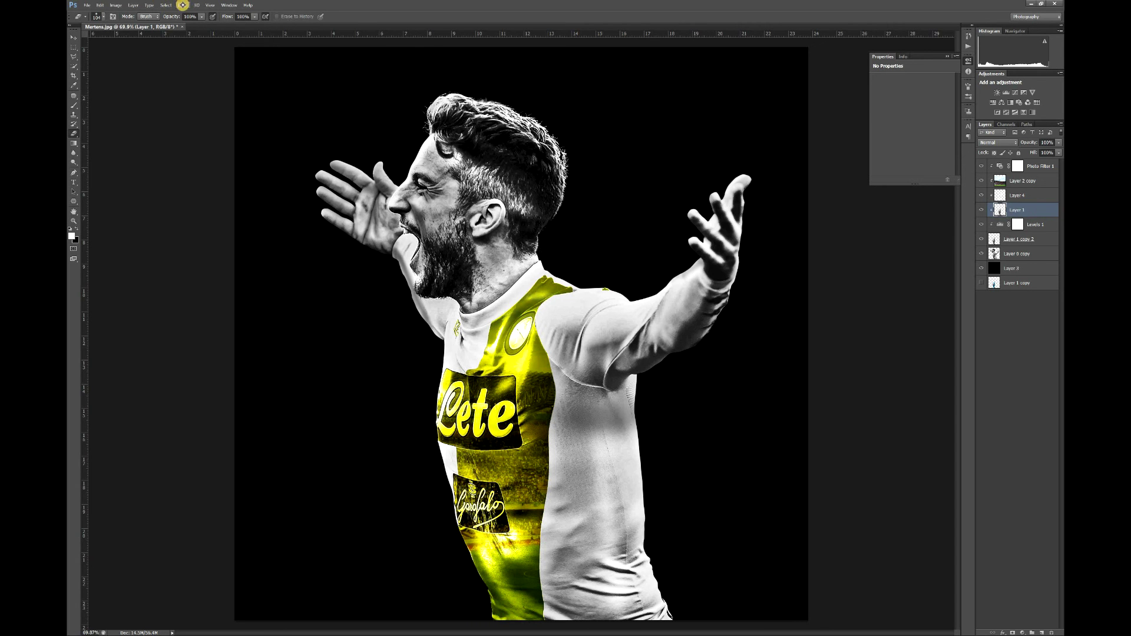
left_click(183, 5)
left_click(203, 58)
left_click(905, 64)
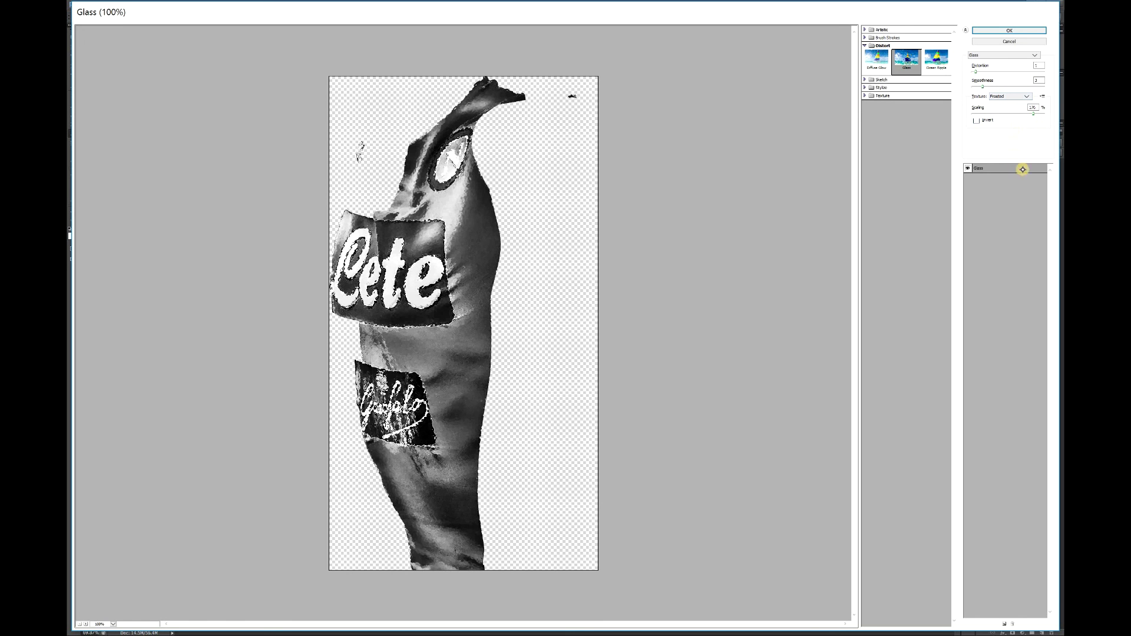
left_click(1009, 30)
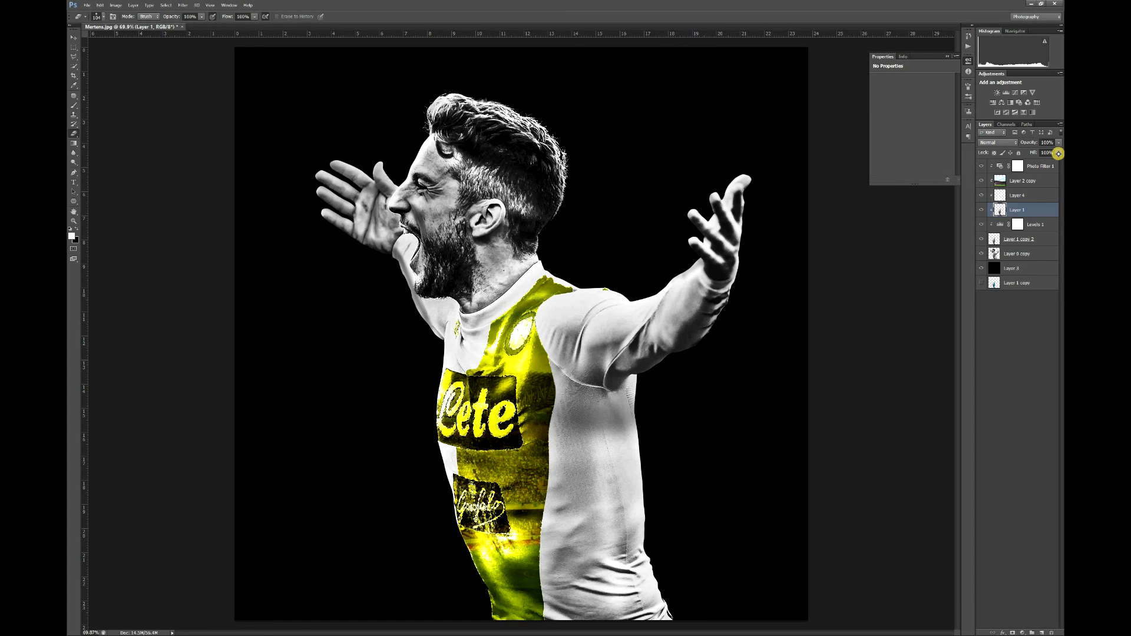
Step: Lower the fill of Layer 1 to soften the glass effect, compare the shirt with the layer hidden, and deselect the layer
left_click_drag(1059, 162, 1043, 178)
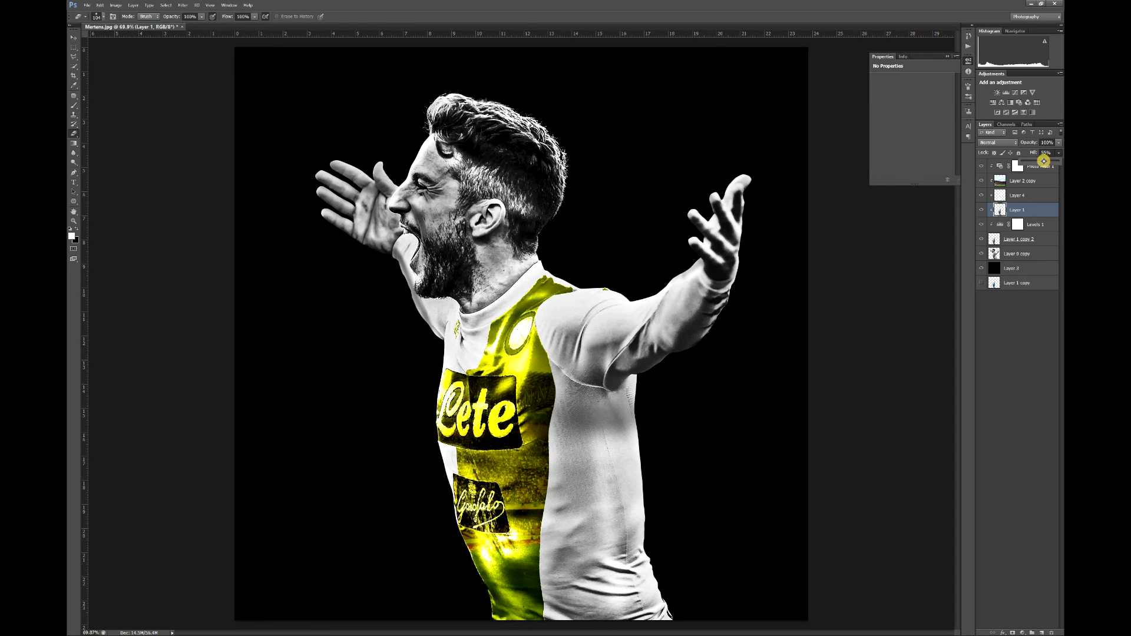
left_click(980, 210)
left_click(981, 210)
left_click(1058, 153)
left_click_drag(1044, 160, 1037, 171)
left_click(1025, 321)
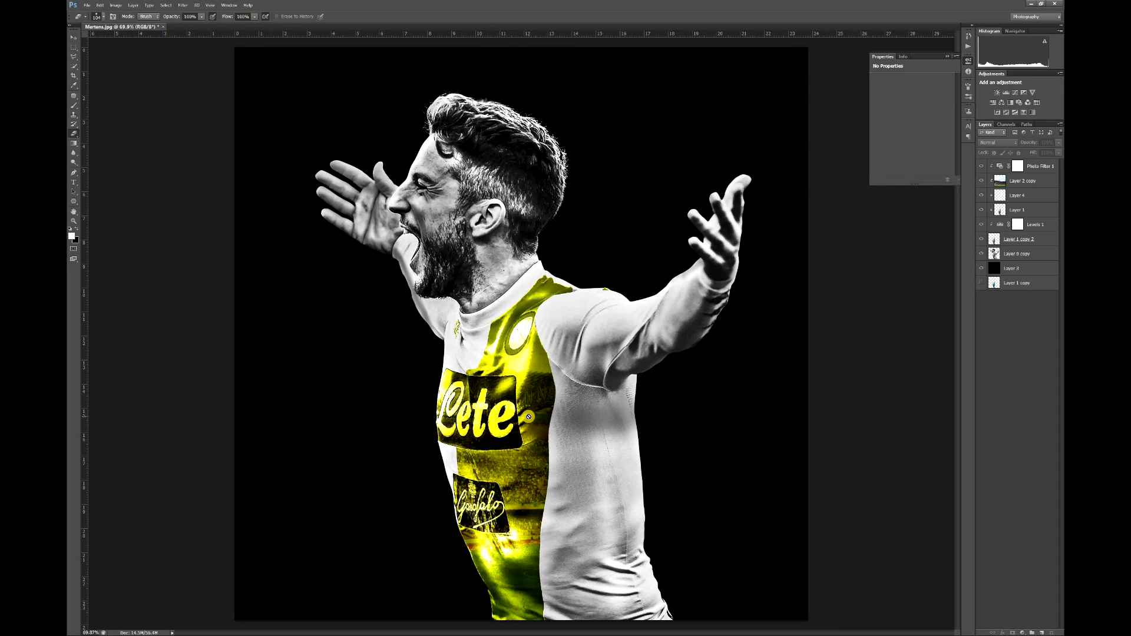
Step: Change the Photo Filter 1 color to a warmer golden yellow with a hue of about 49°
left_click(1000, 167)
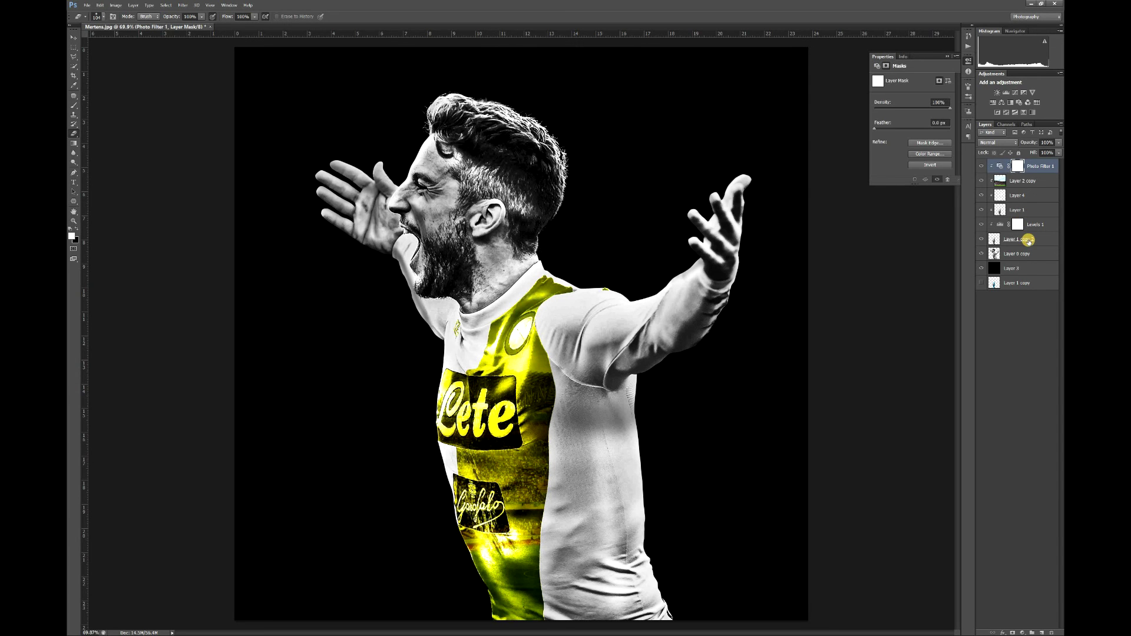
left_click(1000, 167)
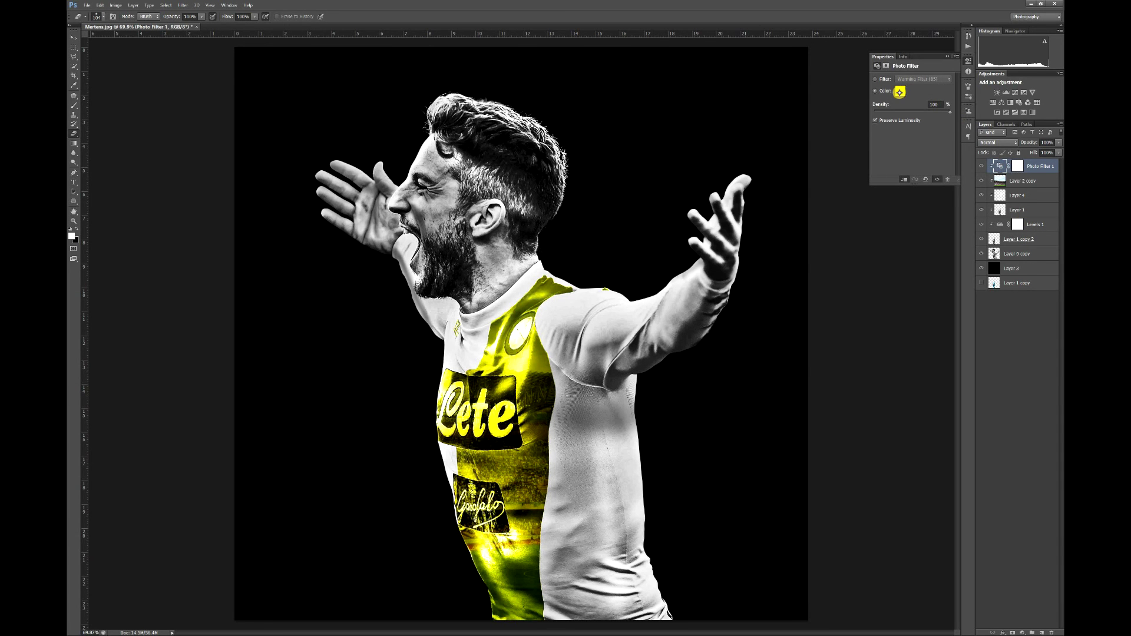
left_click(899, 92)
mouse_move(810, 343)
left_mouse_down()
mouse_move(809, 333)
mouse_move(817, 358)
mouse_move(813, 344)
left_mouse_up()
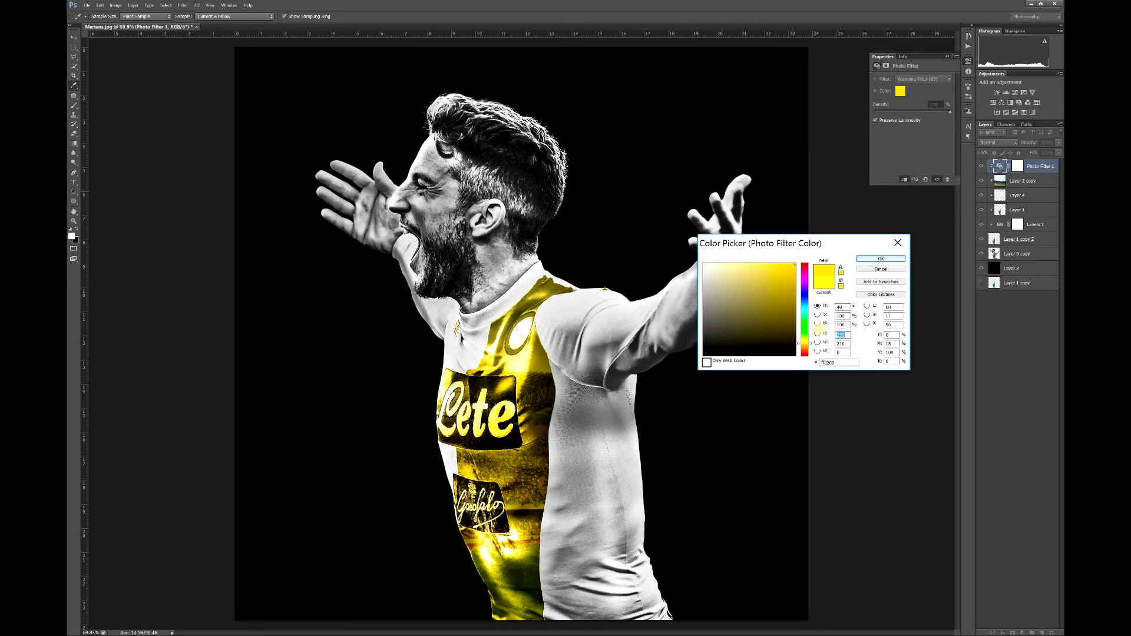
left_click(880, 258)
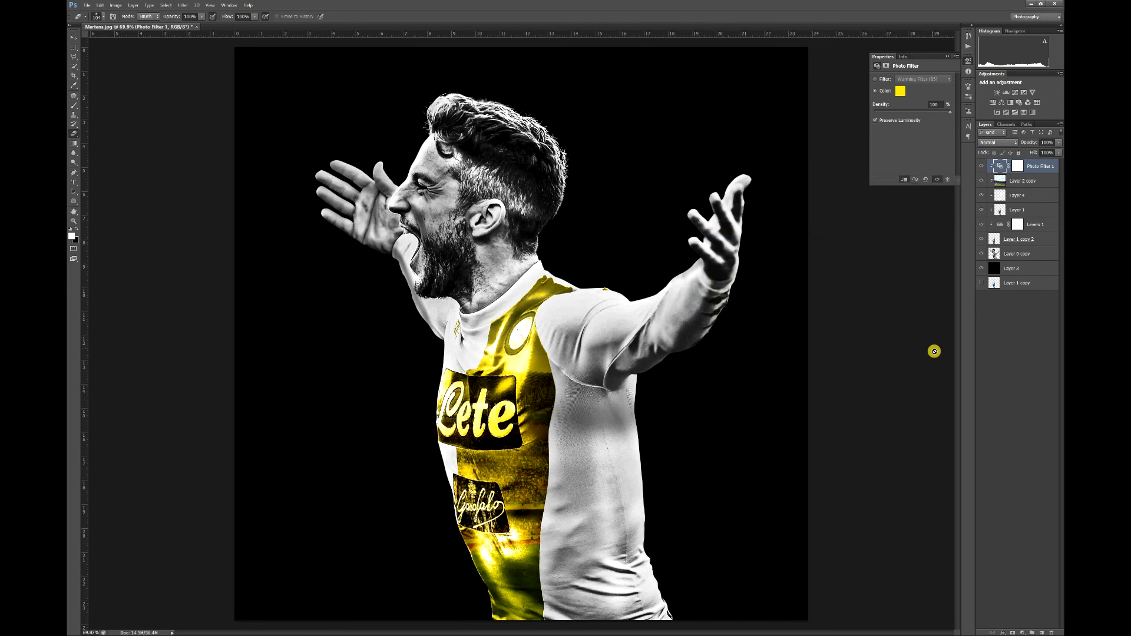